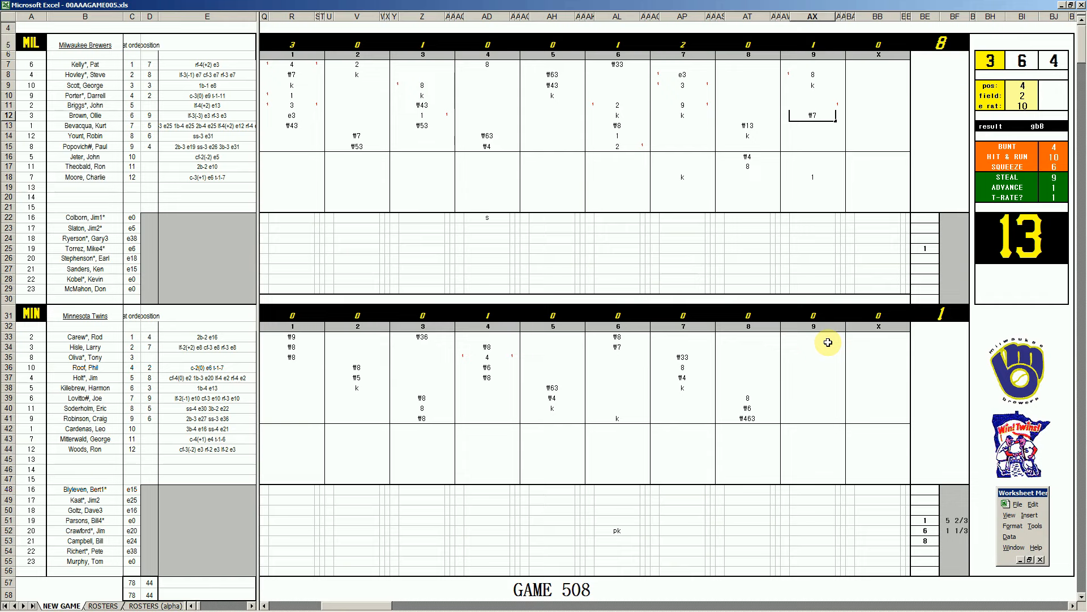
Record 4 for Carew in the Twins' ninth inning and enter 1 in the narrow column before it to score the run.
click(818, 338)
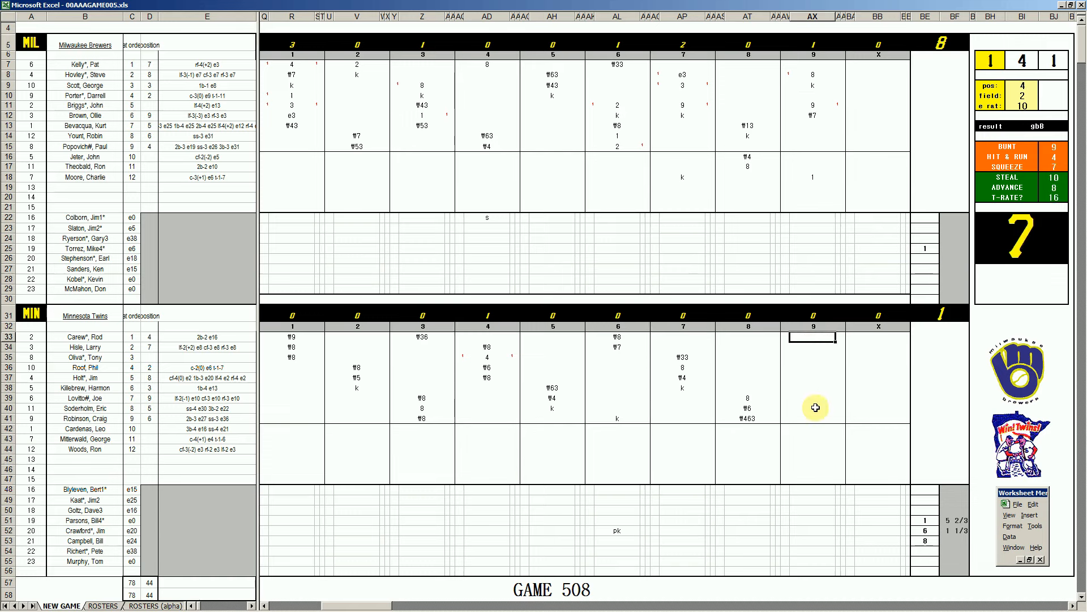
text(4)
key(Left)
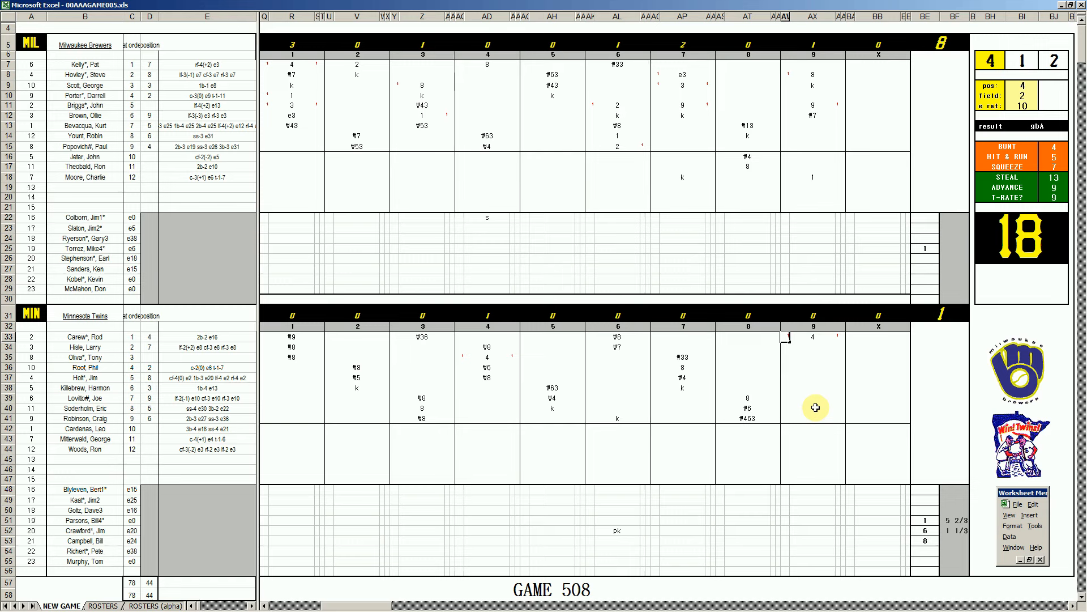
text(1)
key(Return)
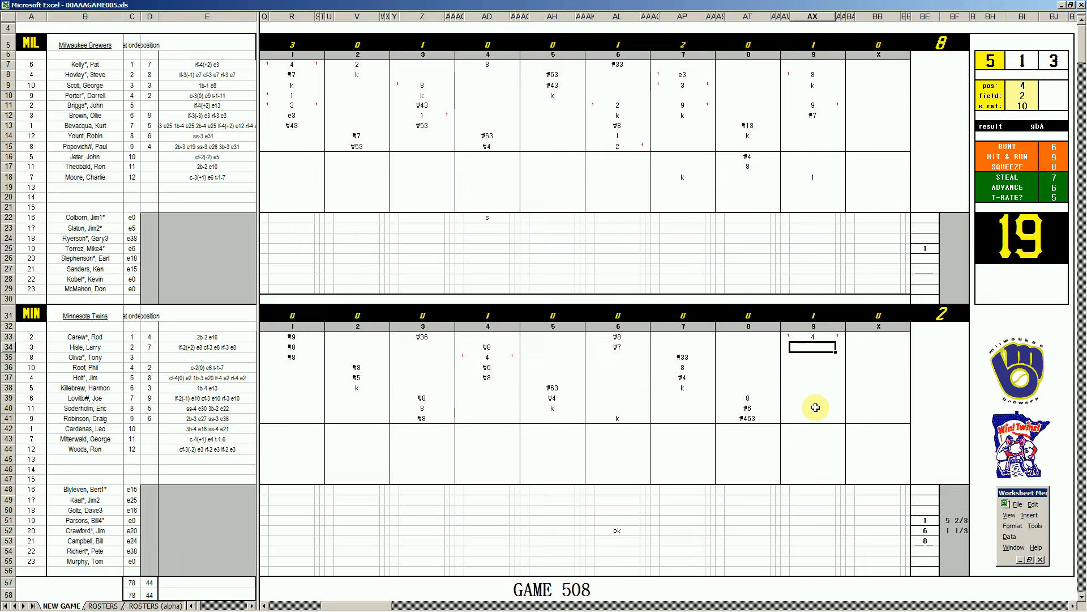
Set the fielding lookup to position 5, field 3 and error rating 25.
key(ctrl+q)
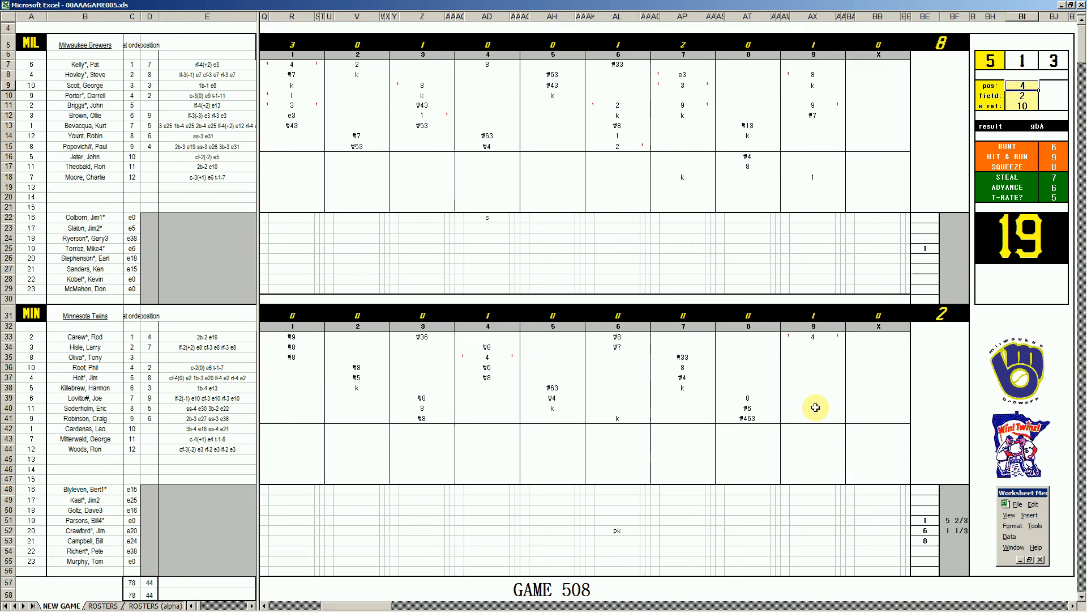
text(5)
key(Return)
text(3)
key(Return)
text(25)
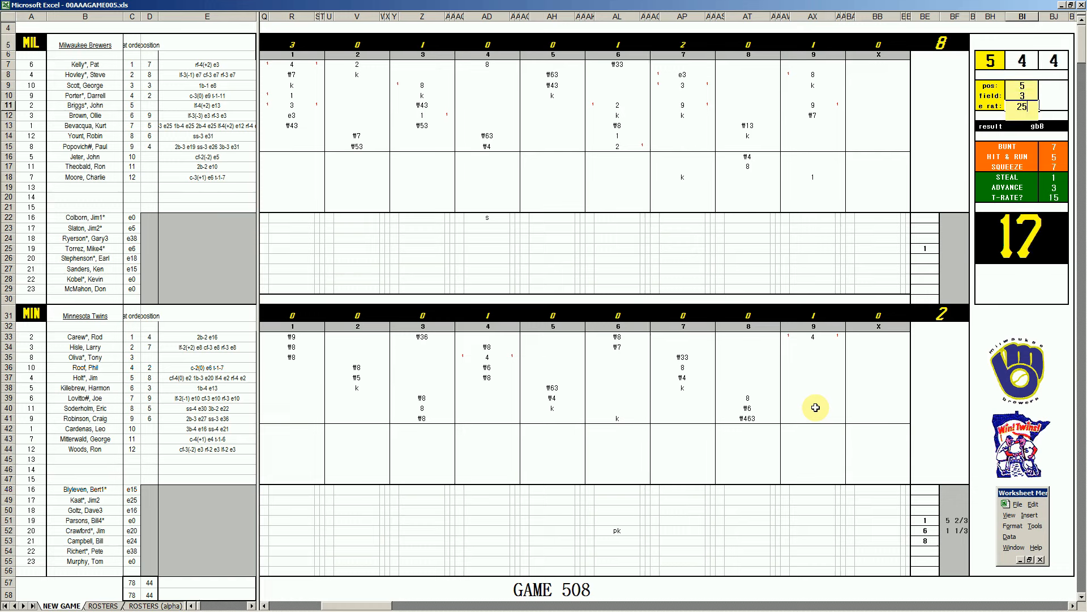
key(Return)
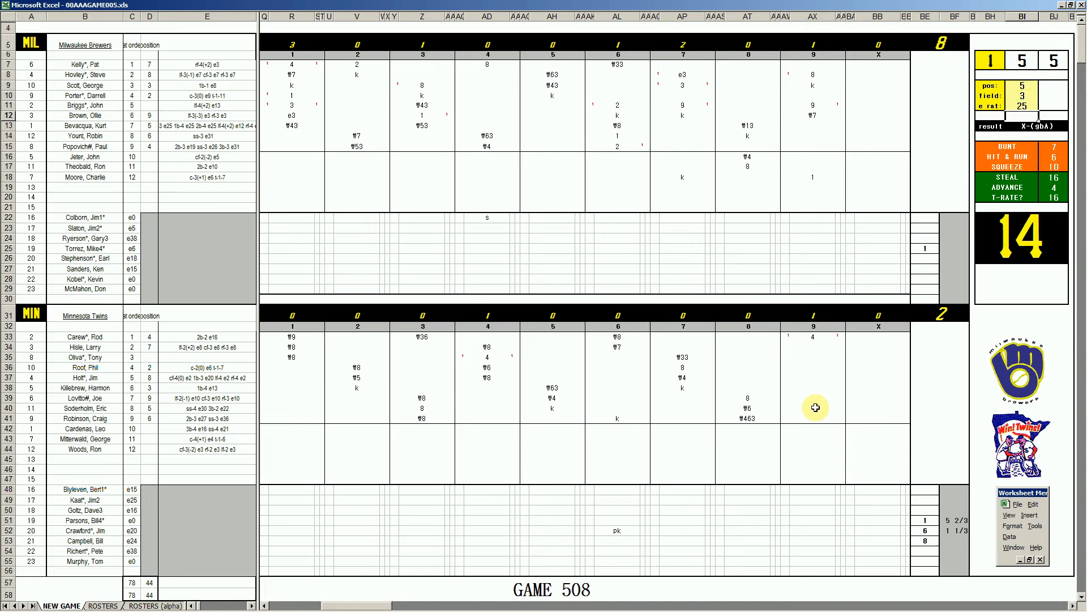
Record the out #53 for Hisle in the Twins' ninth inning.
click(812, 344)
text(#53)
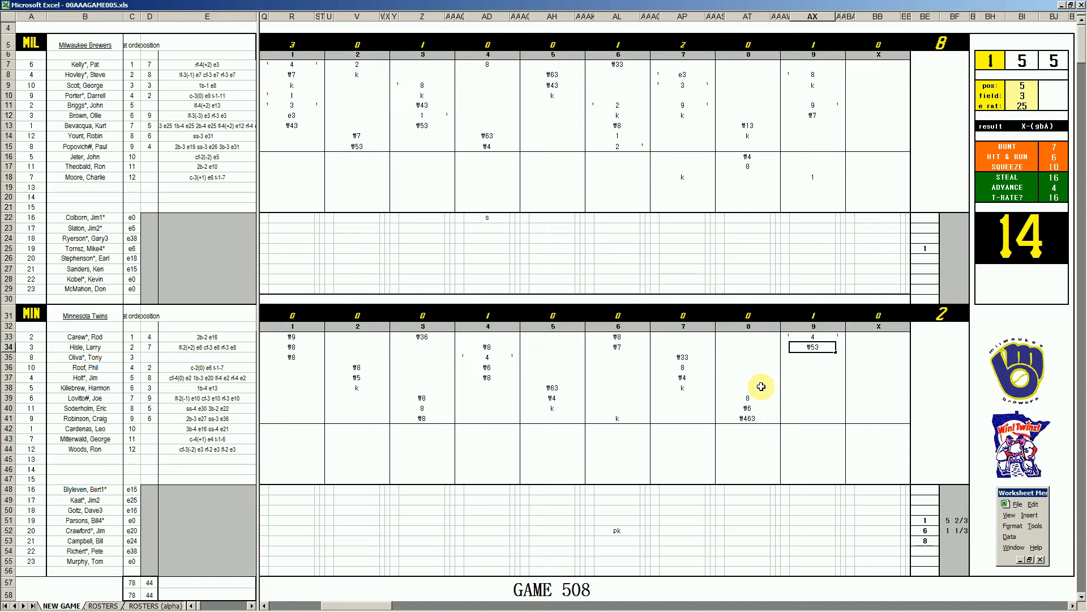
key(Return)
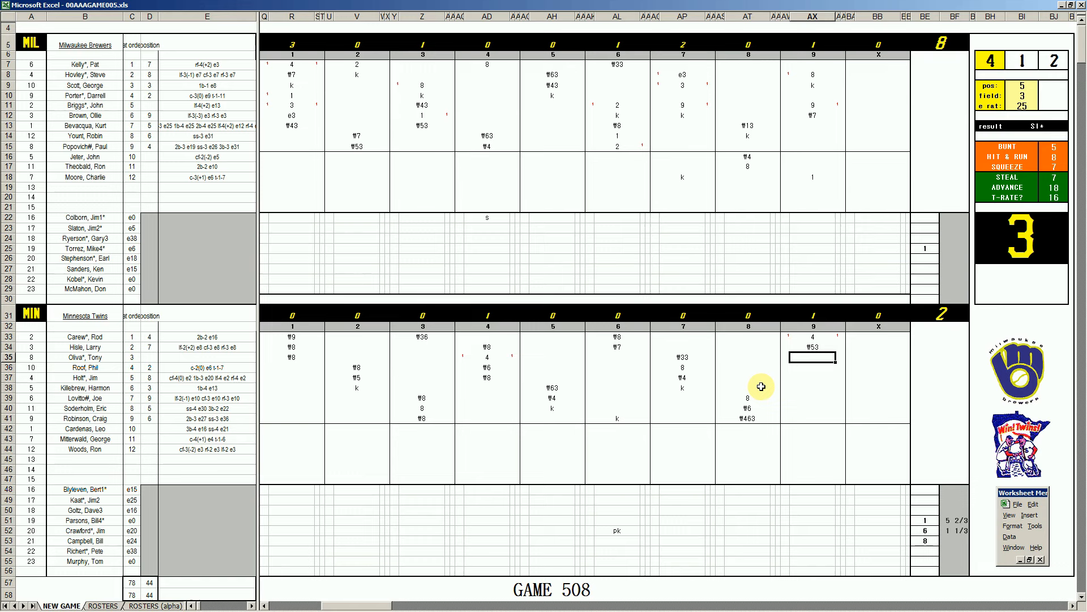
Set the fielding lookup to position 1, field 2 and error rating 6.
key(ctrl+q)
text(1)
key(Return)
text(2)
key(Return)
text(6)
key(Return)
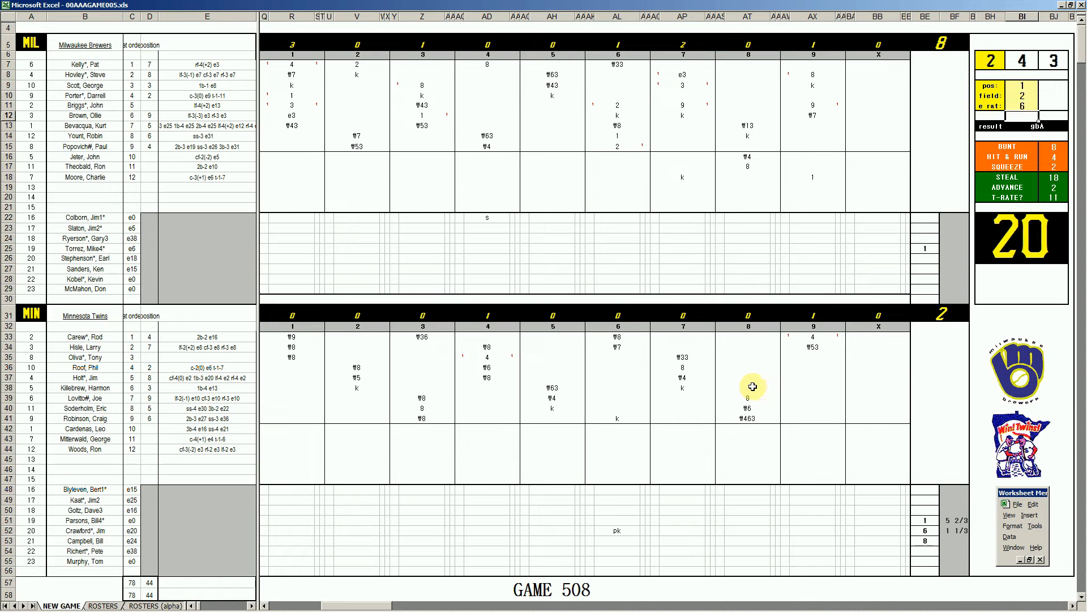
Record #13 for Oliva and k for Roof in the Twins' ninth inning.
click(813, 359)
text(#13)
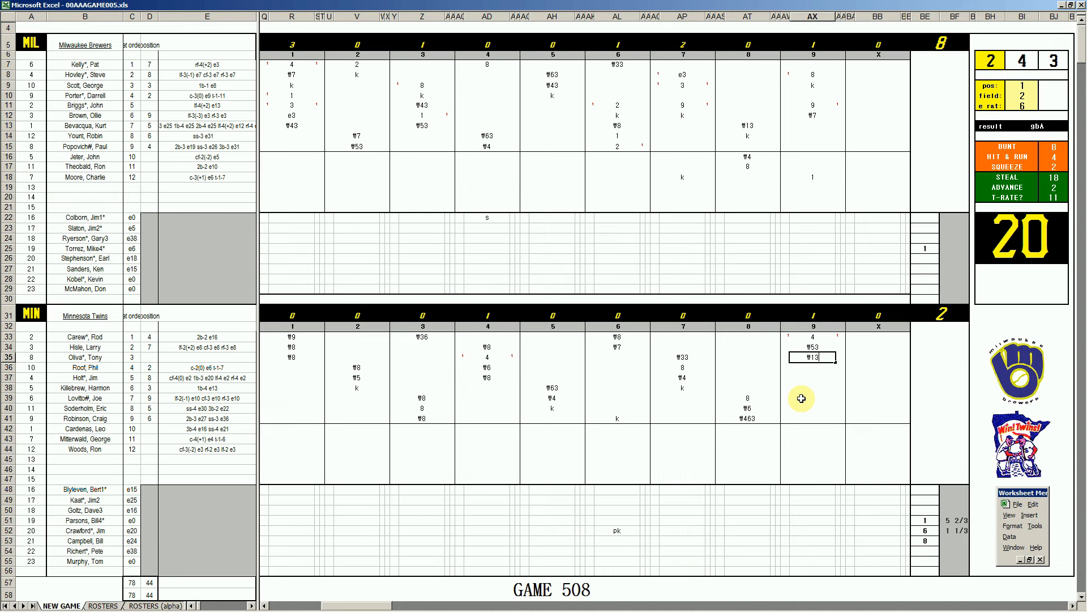
key(Return)
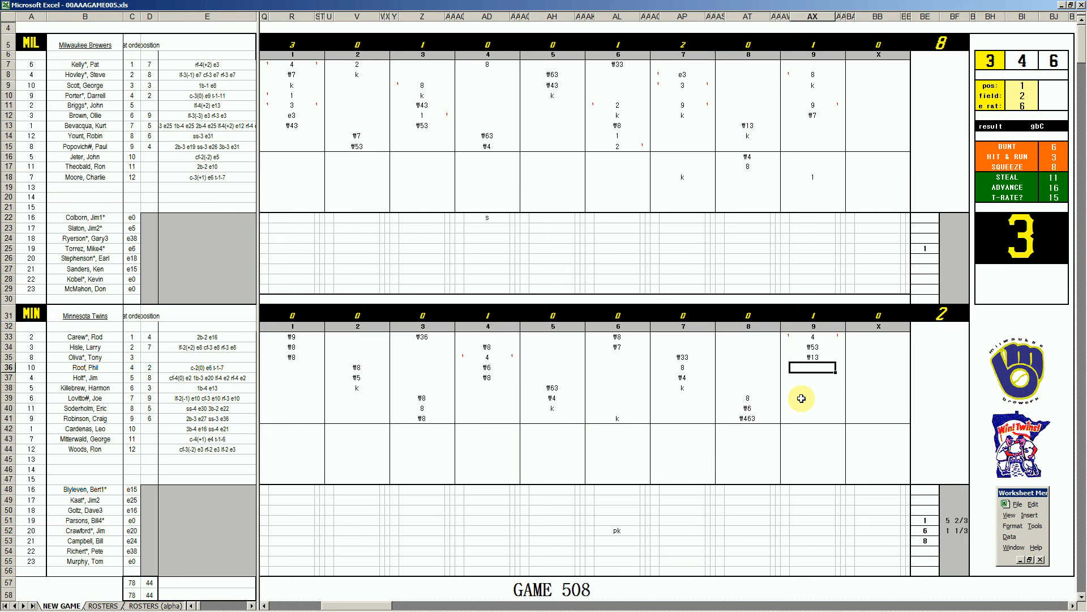
text(k)
Enter the innings pitched: 9 for Torrez of Milwaukee and 2 for Campbell of Minnesota.
click(955, 248)
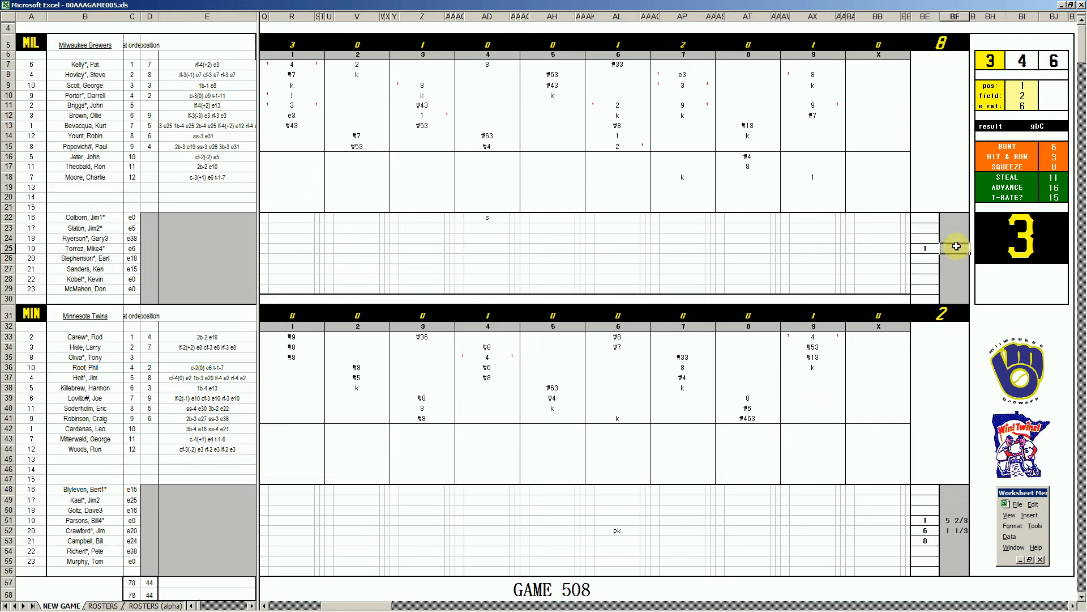
text(9)
key(Return)
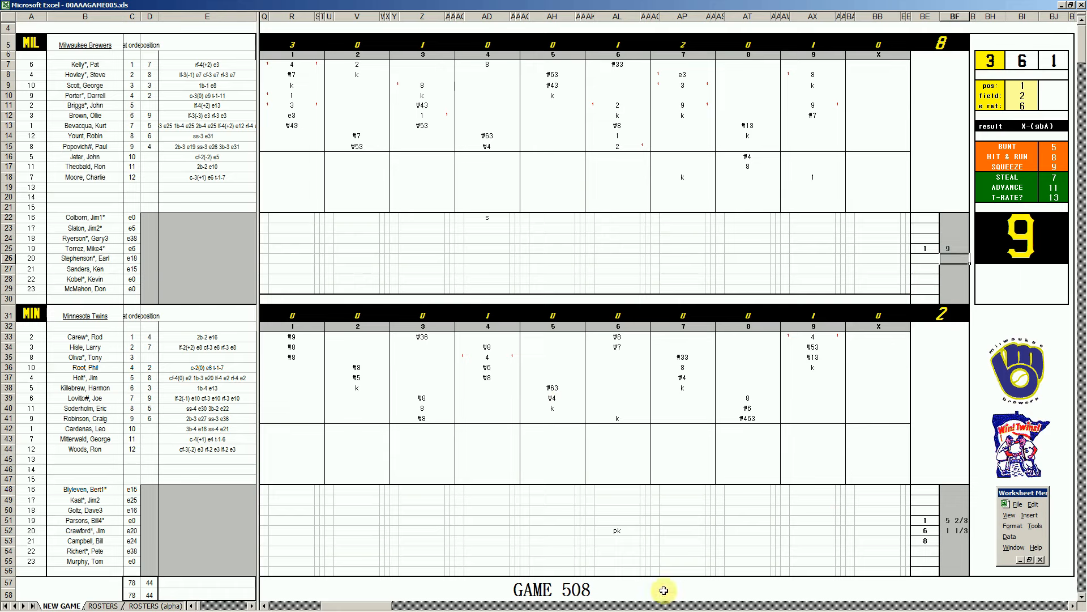
click(939, 544)
text(2)
key(Return)
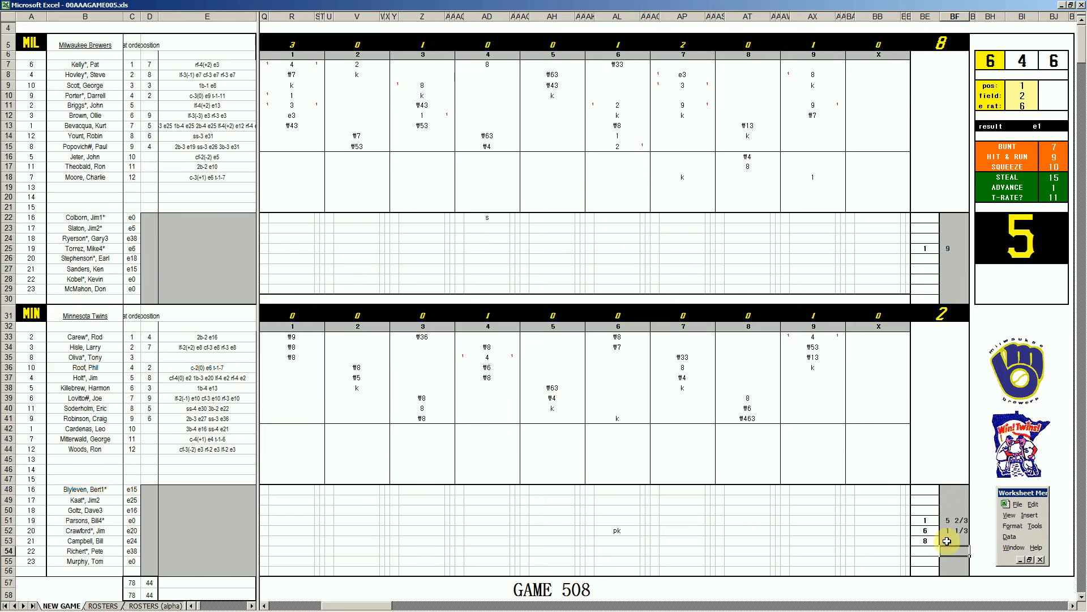
Switch to the Book9 workbook and enter 1 walk and 1 strikeout in Campbell's pitching line.
click(219, 535)
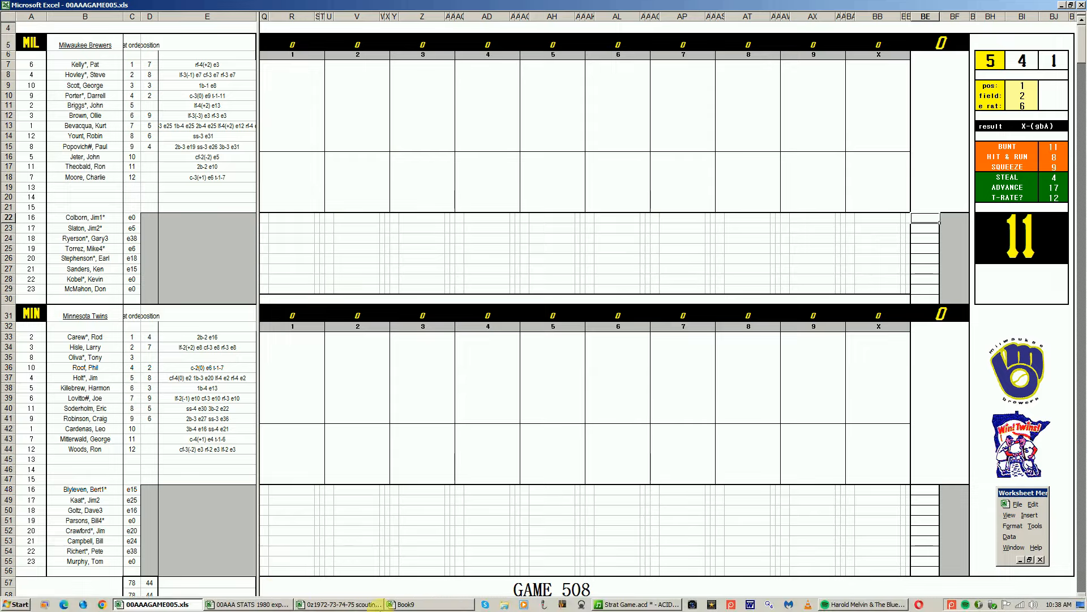
click(430, 608)
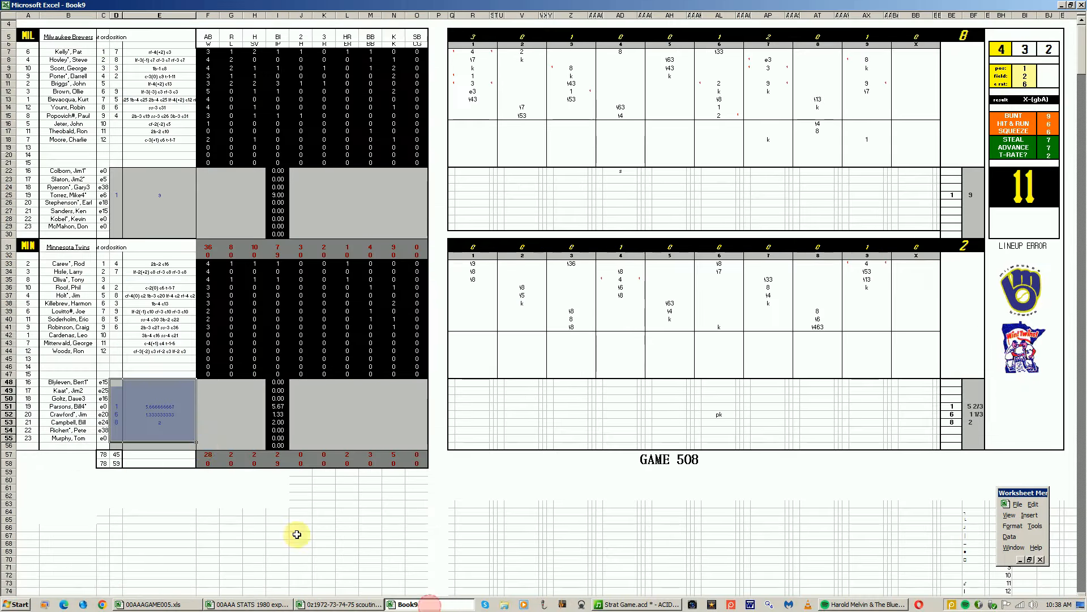
click(191, 425)
key(Right)
key(Right)
key(Right)
key(Right)
key(Right)
key(Right)
key(Right)
key(Right)
text(1)
key(Right)
key(Left)
key(Left)
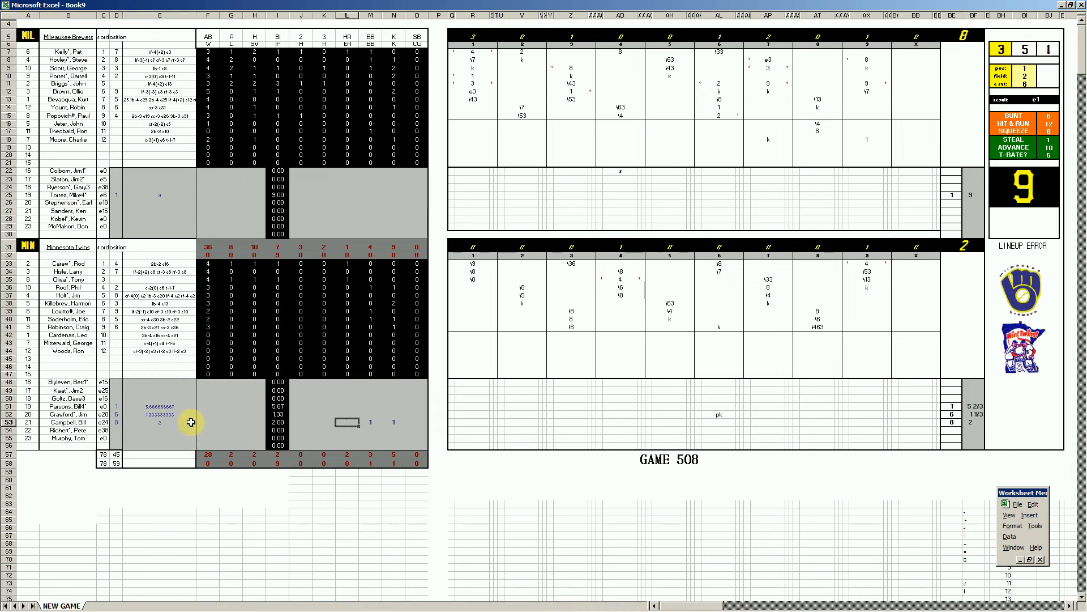
Give Campbell 1 hit, 1 run and 1 earned run, and set his walks and strikeouts to 2 each.
key(Left)
key(Left)
text(1)
key(Right)
text(1)
key(Right)
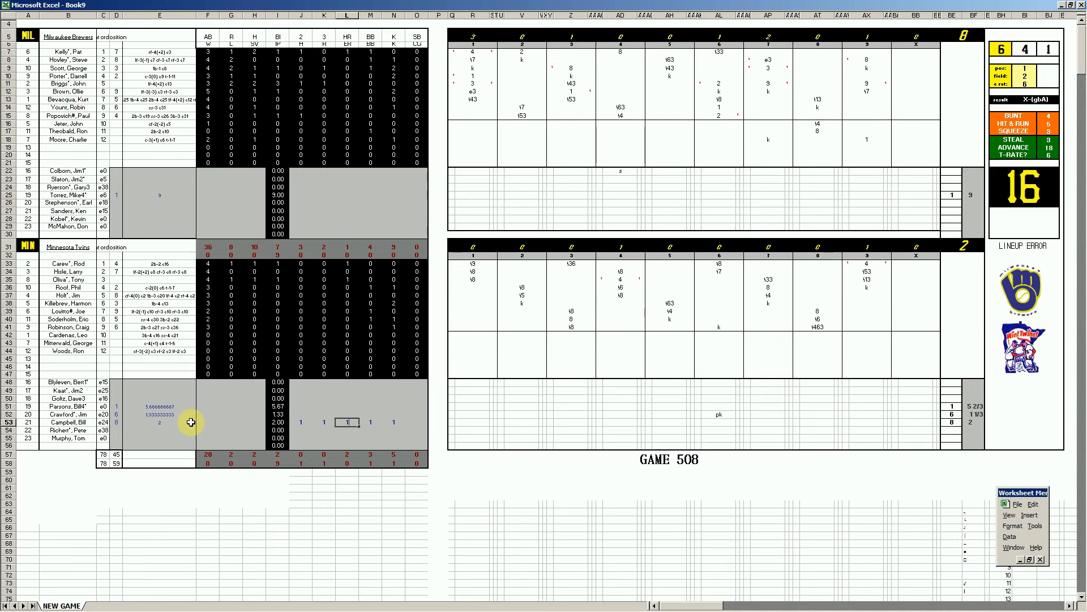
text(1)
key(Right)
text(2)
key(Right)
text(2)
Fill in Crawford's pitching line with 1 hit, 2 runs, 1 earned run and 2 strikeouts.
key(Left)
key(Left)
key(Left)
key(Left)
key(Up)
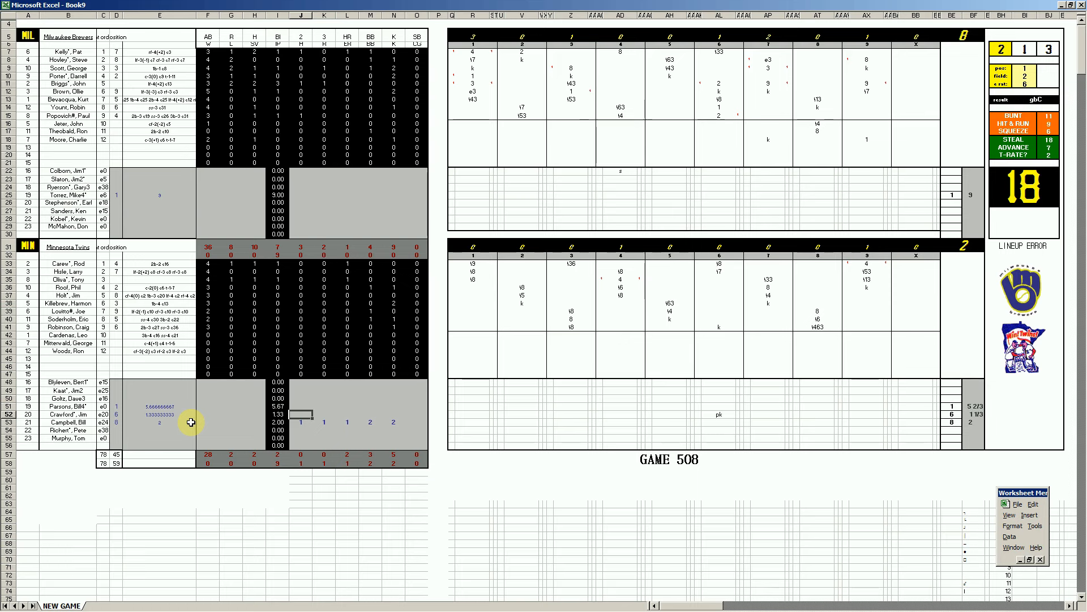
text(1)
key(Tab)
text(2)
key(Tab)
text(1)
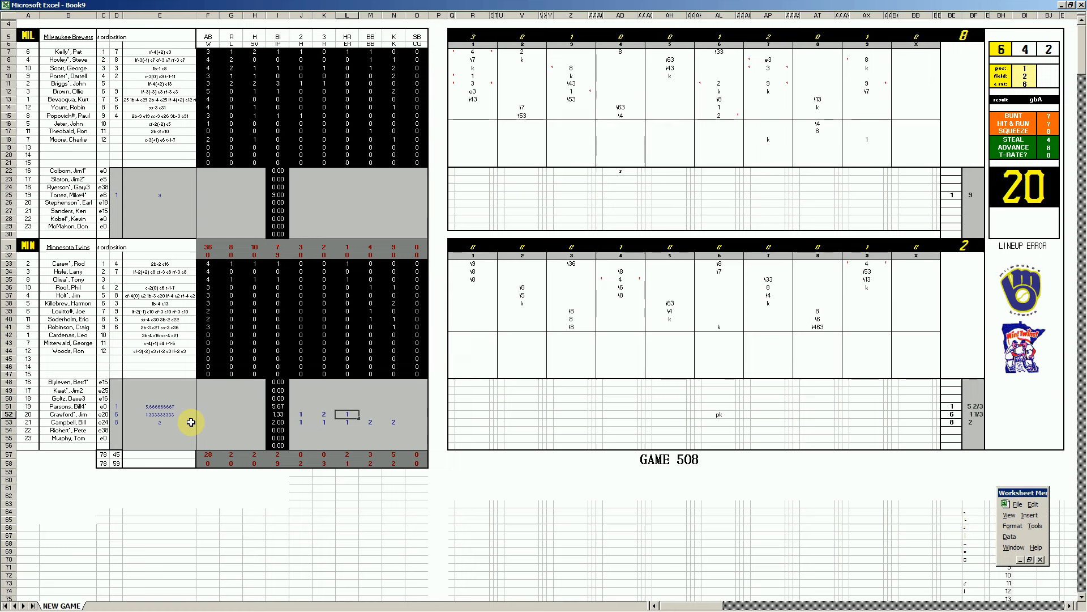
key(Tab)
key(Tab)
text(2)
Charge Parsons with the loss by entering 1 under L in his pitching line.
key(Left)
key(Left)
key(Left)
key(Up)
key(Left)
key(Left)
key(Left)
key(Left)
text(1)
key(Tab)
Fill in Parsons' pitching line with 8 hits, 5 runs, 4 earned runs, 2 walks and 5 strikeouts.
key(Right)
key(Right)
text(8)
key(Tab)
text(5)
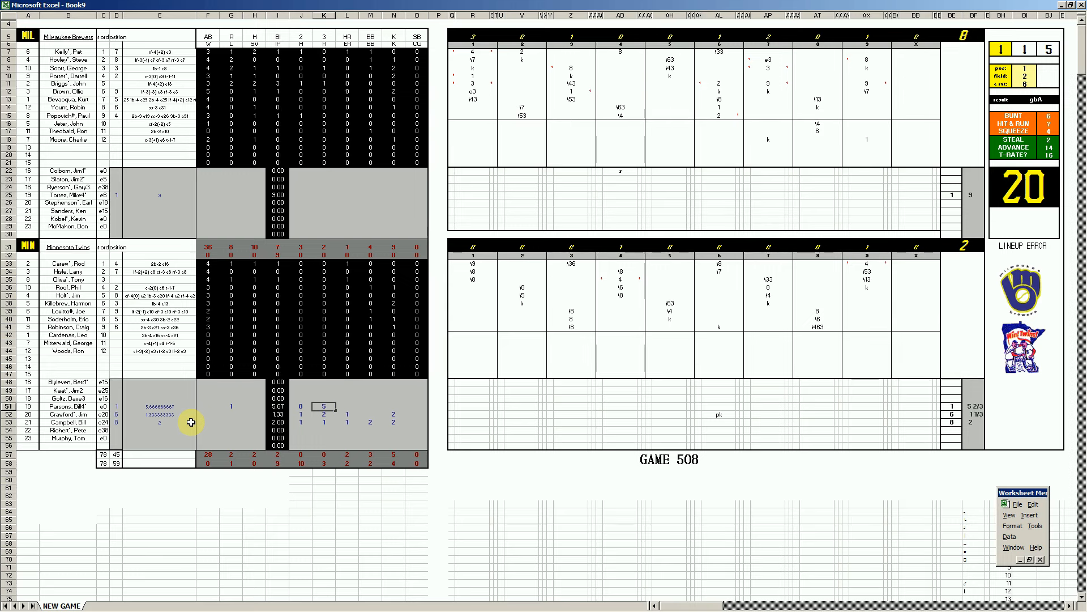
key(Tab)
text(4)
key(Tab)
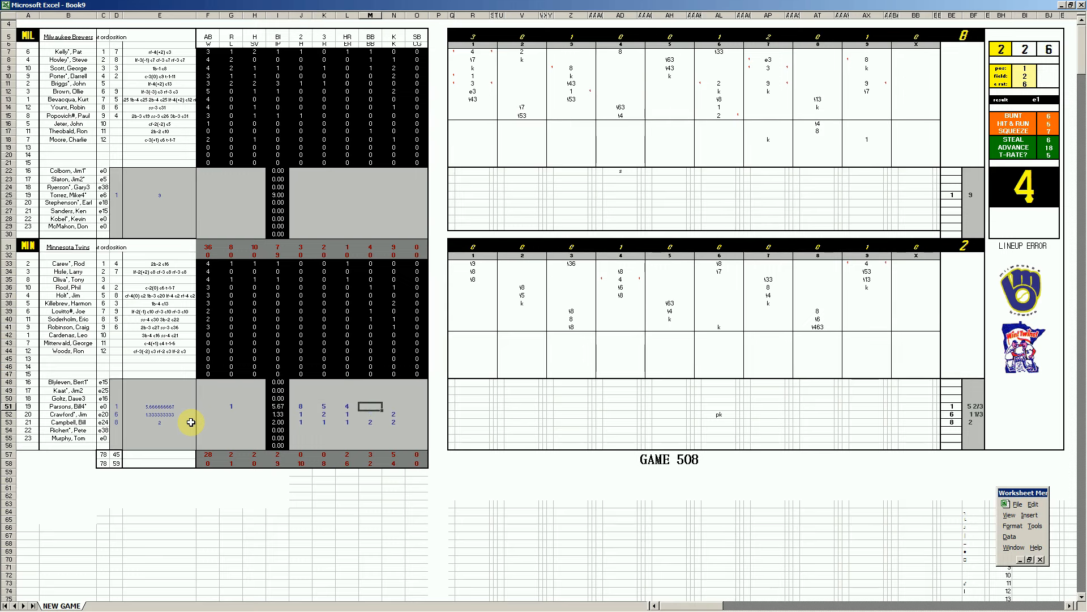
text(2)
key(Right)
text(5)
Credit Torrez with the win by entering 1 under W in his Milwaukee pitching line.
key(Left)
key(Left)
key(Left)
key(Up)
key(Up)
key(Up)
key(Up)
key(Up)
key(Up)
key(Up)
key(Up)
key(Up)
key(Up)
key(Up)
key(Up)
key(Up)
key(Up)
key(Up)
key(Up)
key(Up)
key(Up)
key(Up)
key(Up)
key(Up)
key(Up)
key(Up)
key(Left)
key(Left)
key(Left)
key(Left)
key(Left)
key(Left)
key(Up)
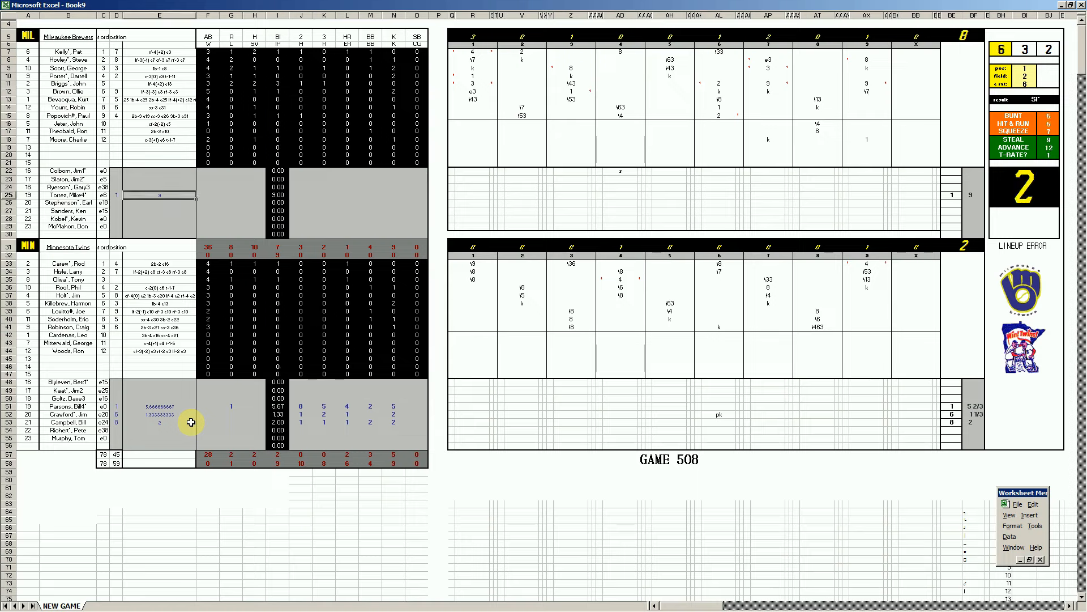
key(Right)
text(1)
Complete Torrez's line with 2 hits, 2 runs, 2 earned runs, 3 walks, 5 strikeouts and 1 complete game.
key(Right)
key(Right)
key(Right)
key(Right)
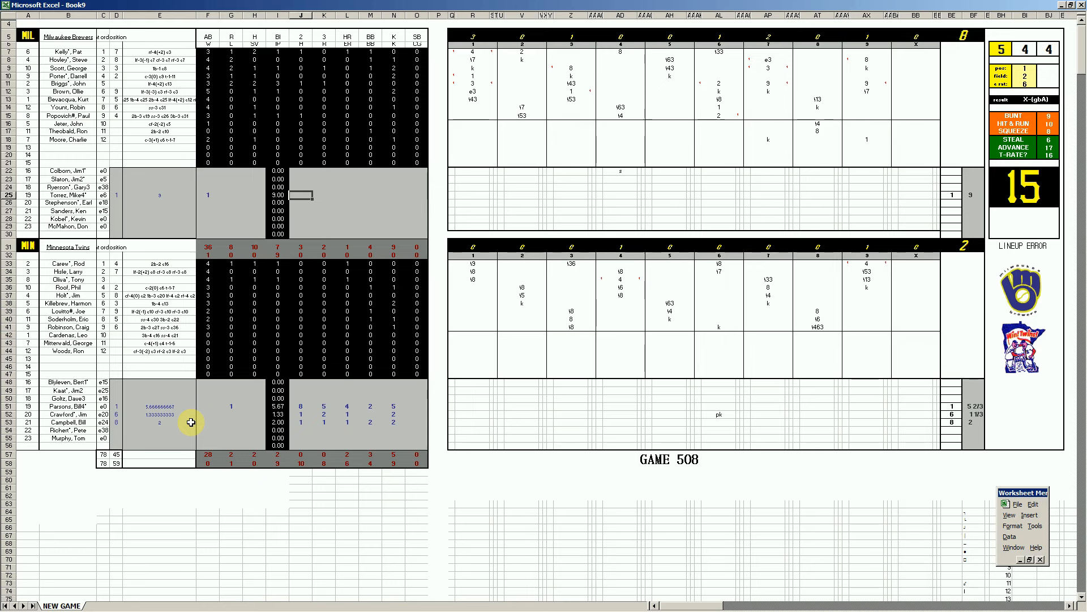
text(2)
key(Right)
text(2)
key(Right)
text(2)
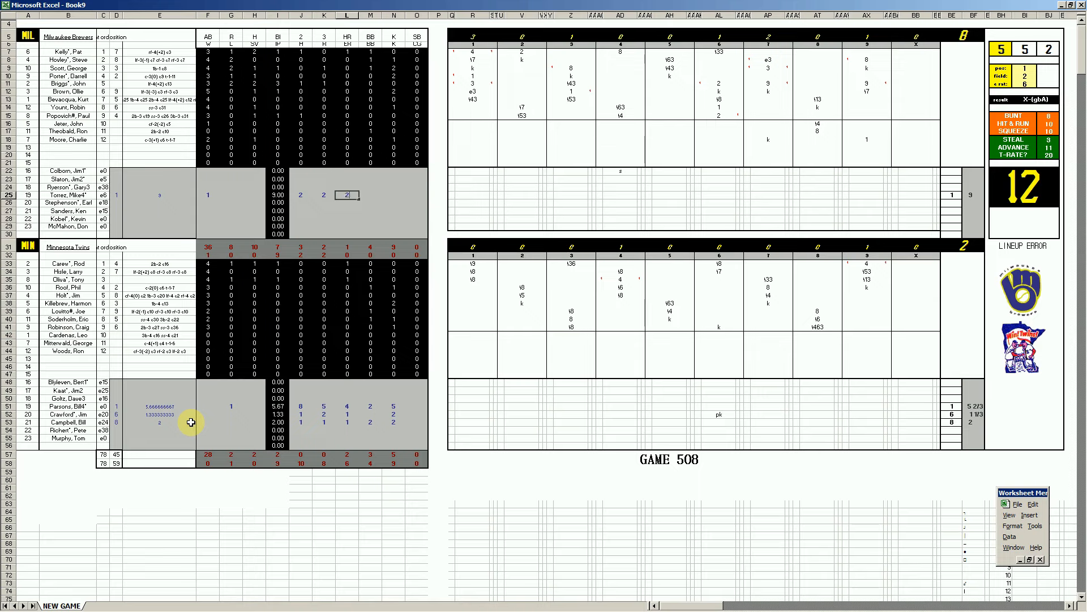
key(Right)
text(3)
key(Right)
text(5)
key(Right)
text(1)
key(Return)
key(Left)
key(Up)
key(Left)
key(Right)
key(Left)
key(Left)
key(Left)
key(Left)
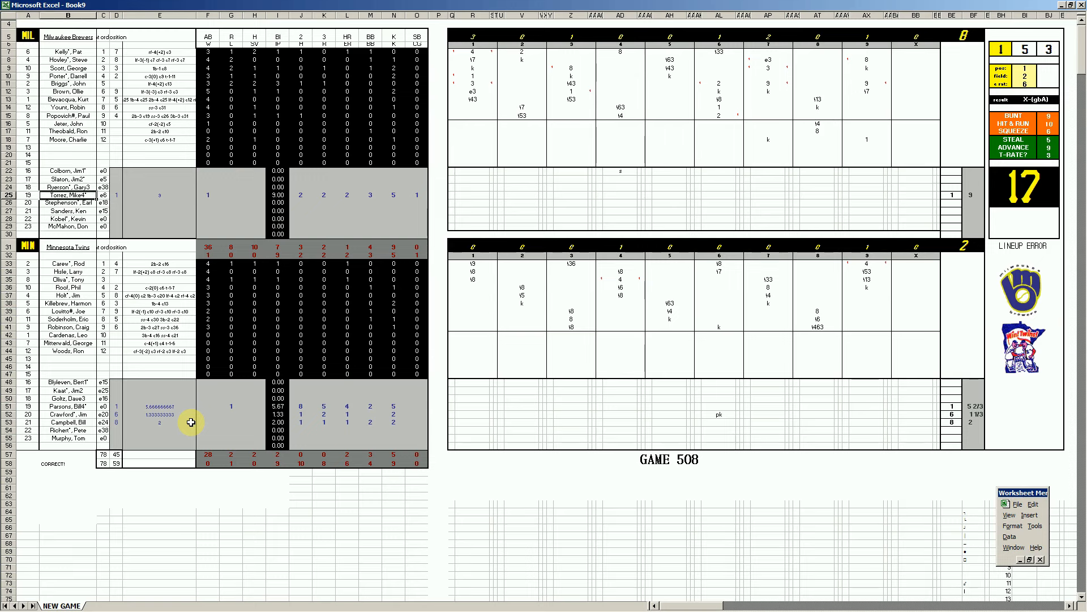
key(Right)
key(Right)
key(Right)
key(Right)
key(Right)
key(Left)
key(Left)
key(Right)
key(Right)
key(Right)
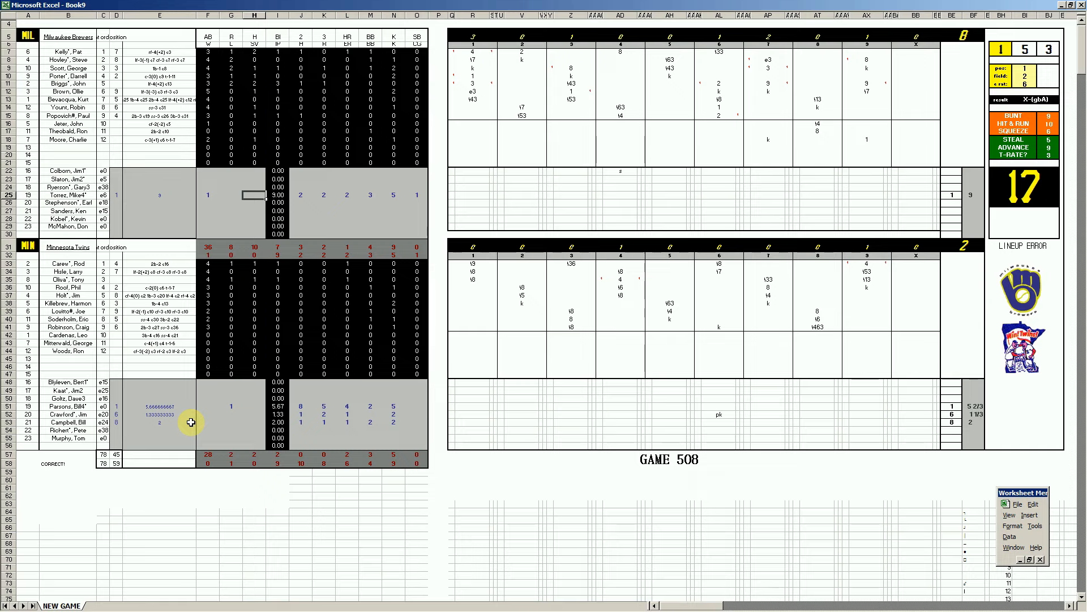
key(Left)
key(Left)
key(Right)
key(Right)
key(Right)
key(Right)
key(Left)
key(Left)
key(Left)
key(Left)
key(Down)
key(Down)
key(Down)
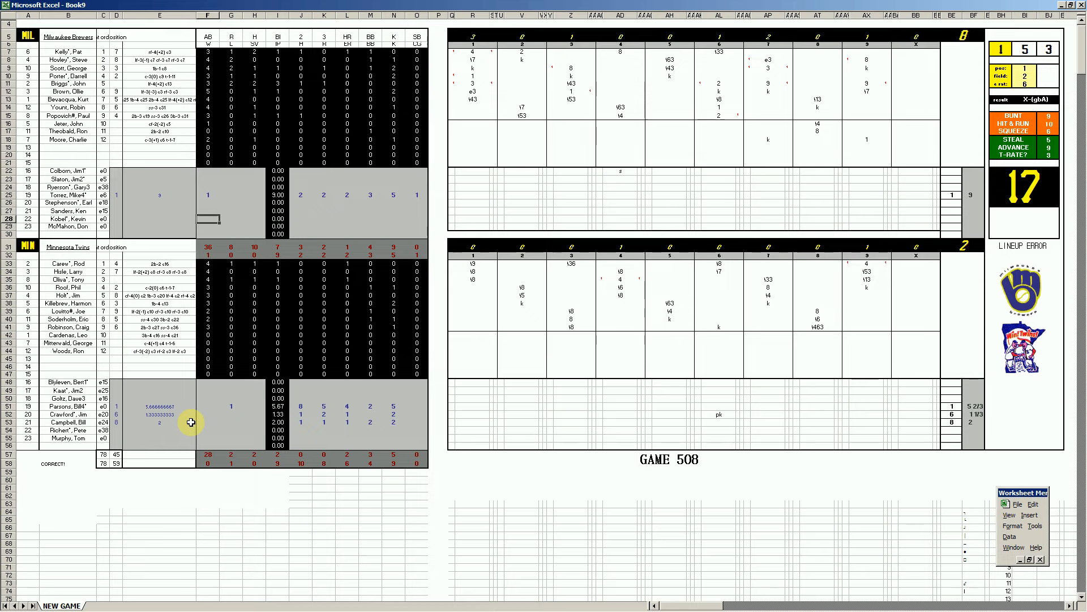
key(Up)
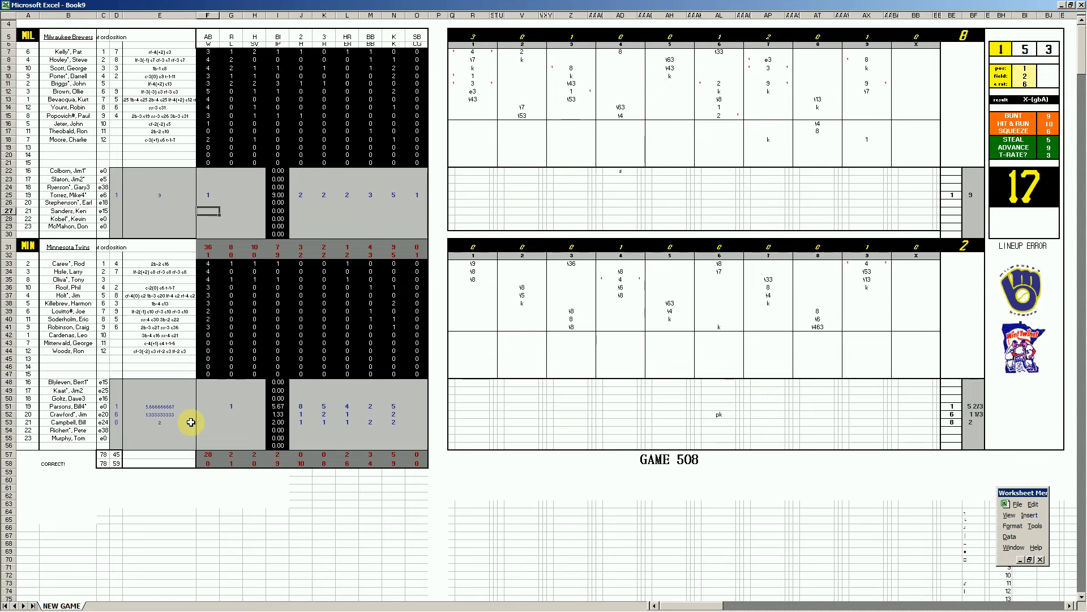
key(ctrl+s)
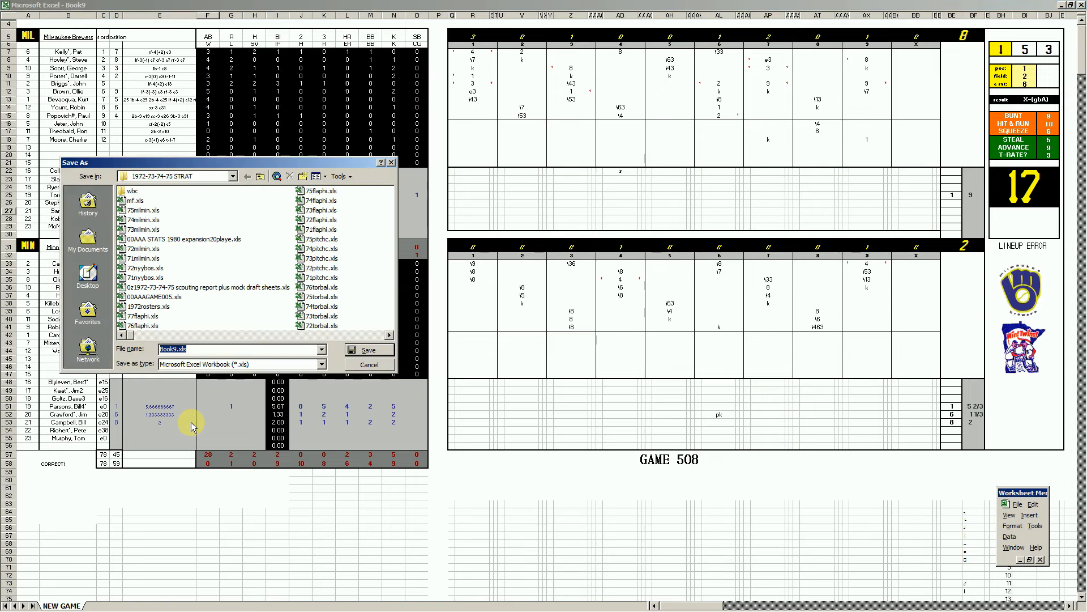
click(142, 210)
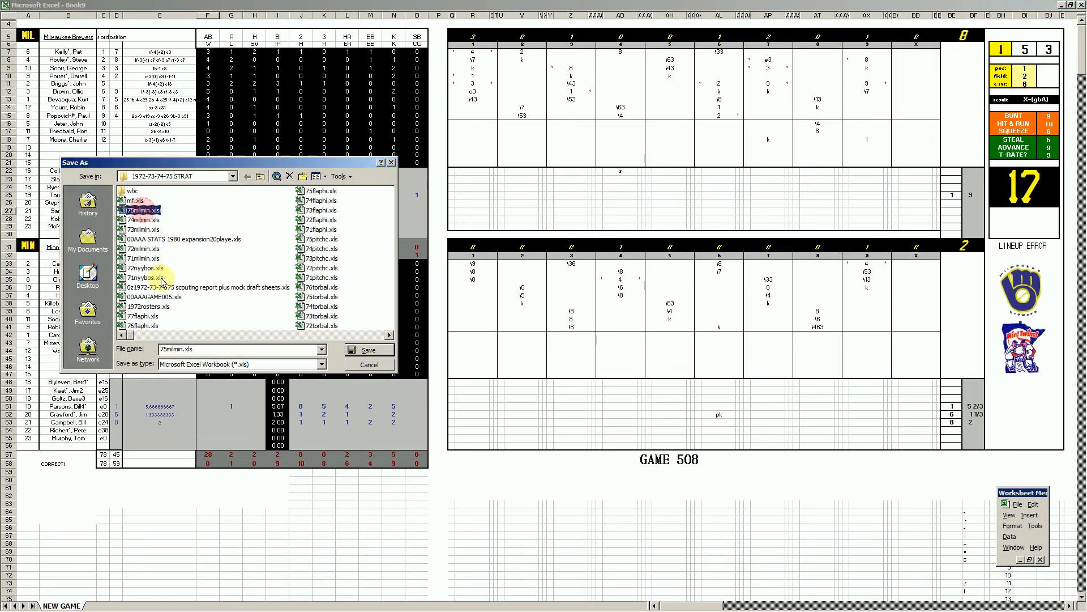
click(161, 349)
key(Delete)
text(6)
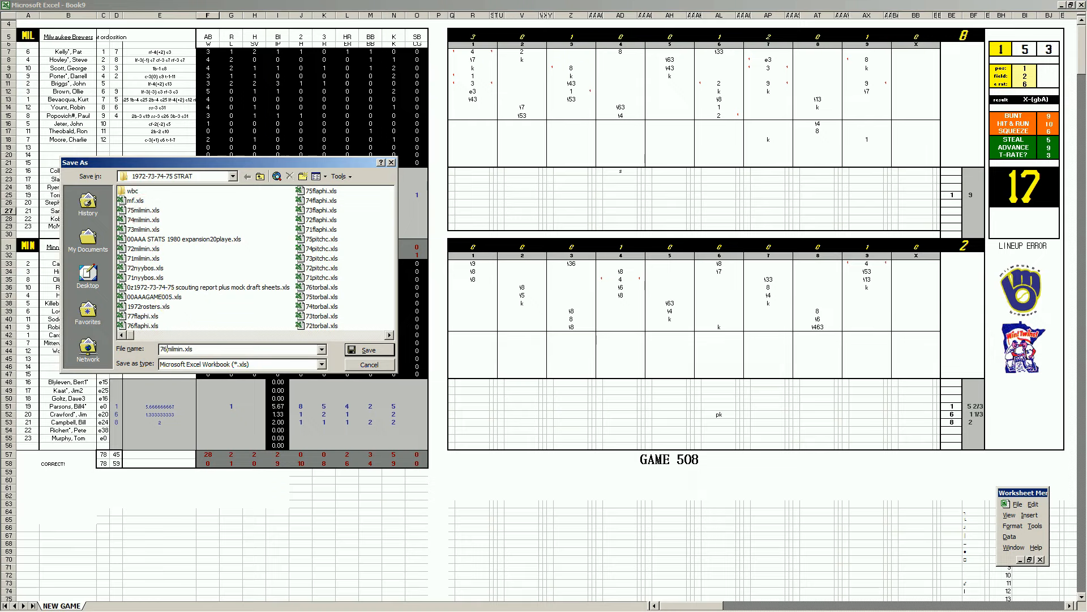
key(Return)
Save a second copy of the game workbook as mf.xls, replacing the existing file.
key(F12)
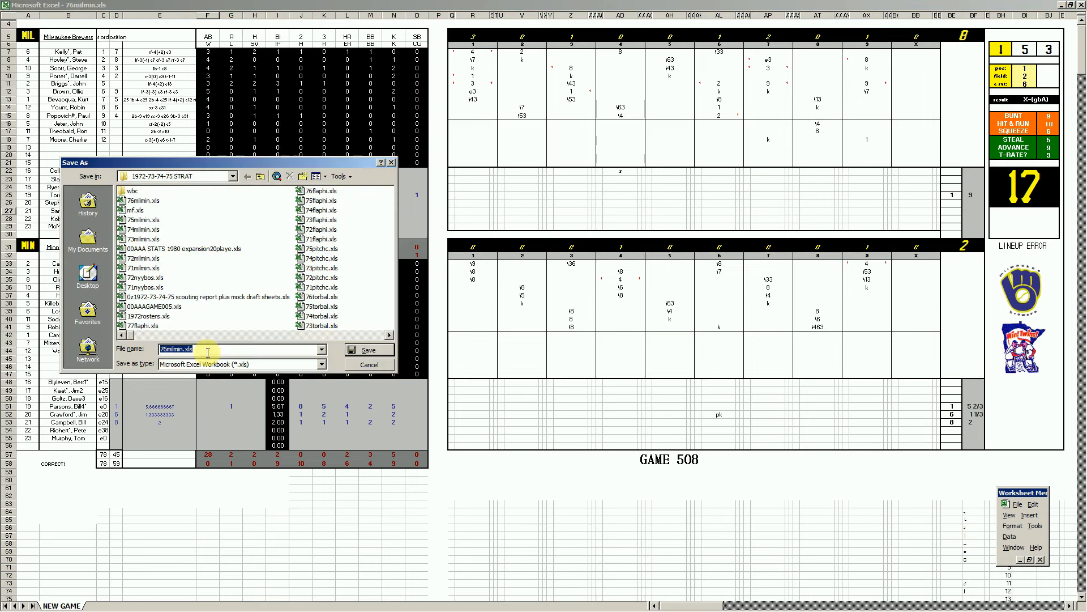
text(mf.xls)
key(Return)
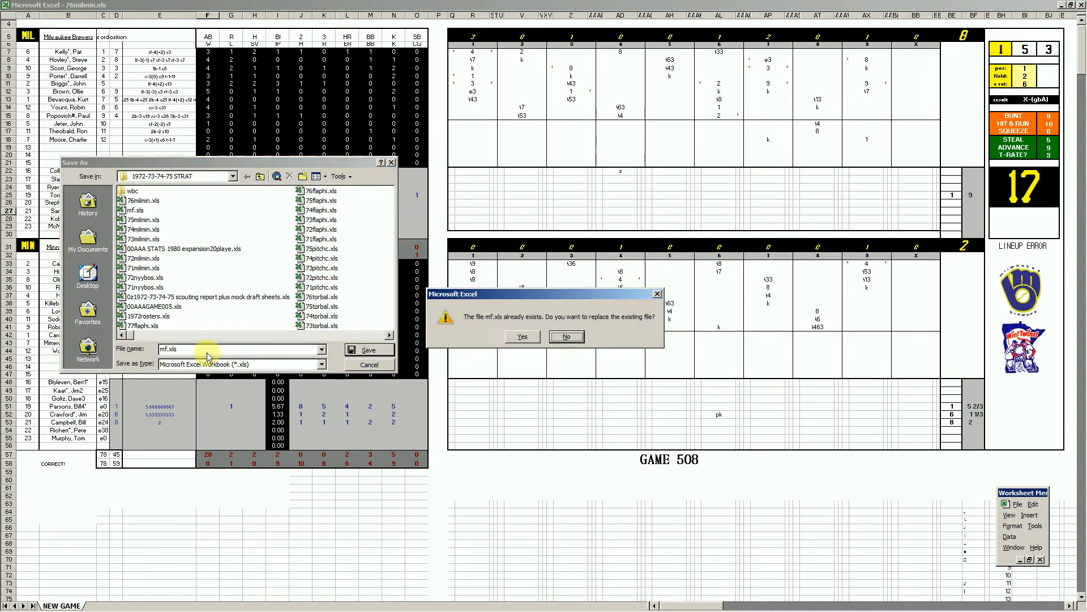
key(y)
Import Milwaukee's lines from mf.xls into the STATS work area, discarding changes to mf.xls, and paste them into the team's Game 6 block.
key(ctrl+Tab)
key(ctrl+m)
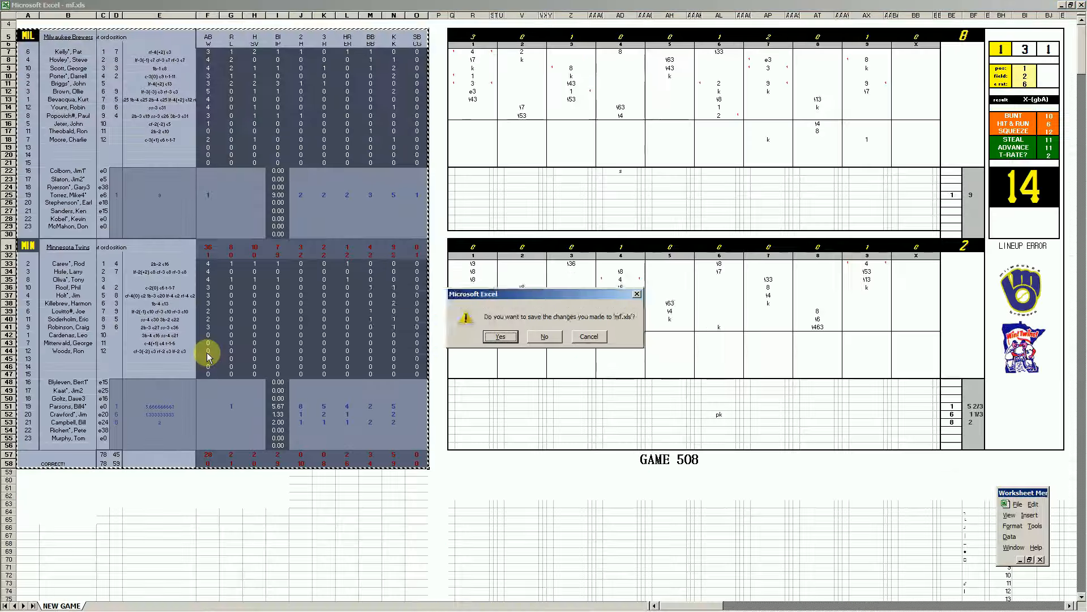
key(n)
key(y)
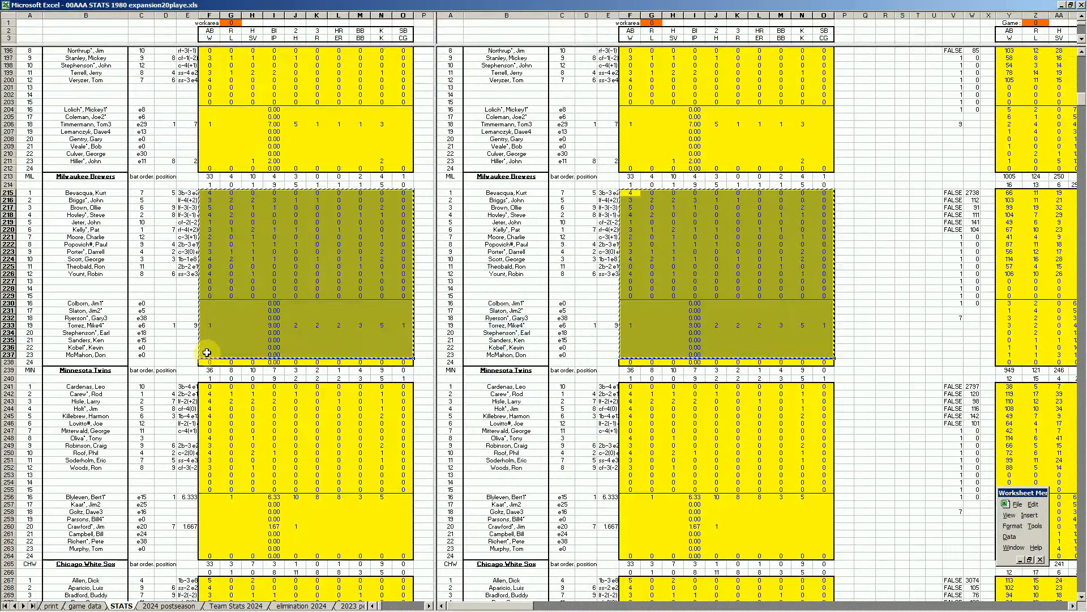
drag(1072, 607, 1072, 607)
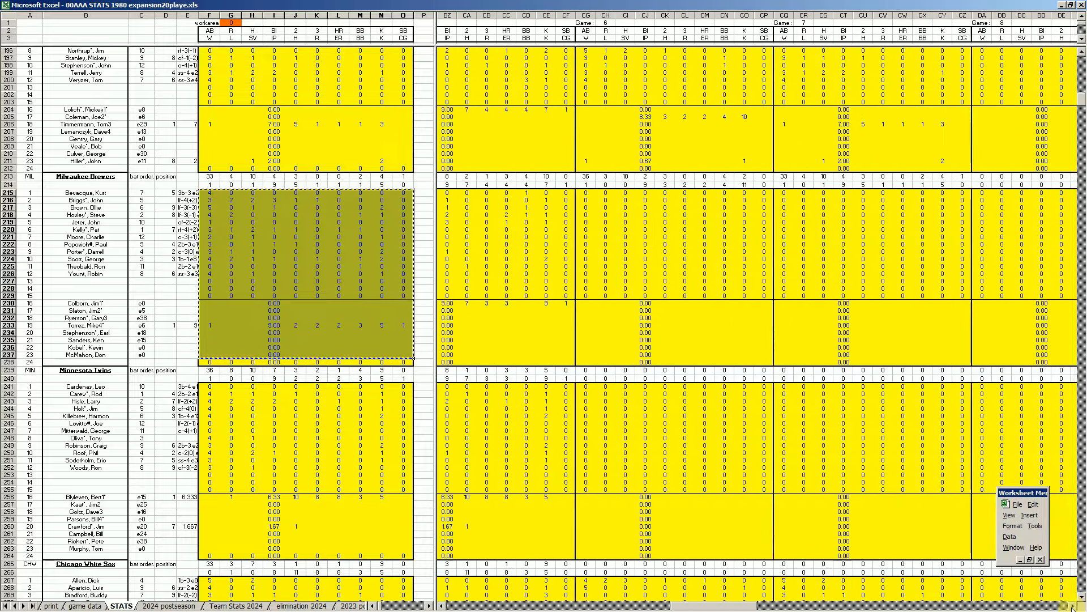
right_click(586, 195)
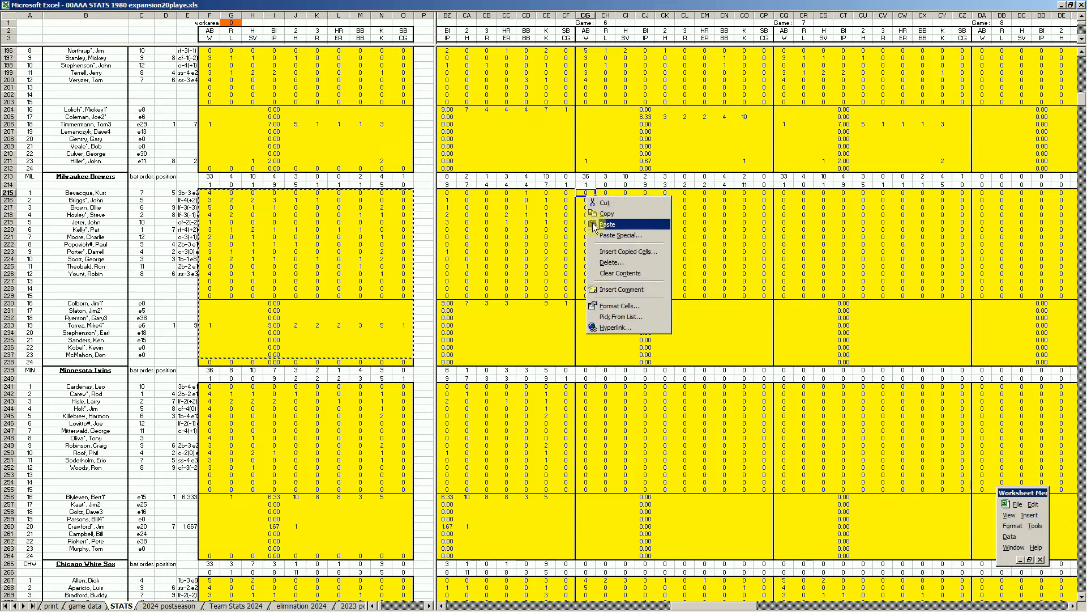
click(607, 224)
Import Minnesota's lines into the STATS work area and paste them into the Twins' Game 6 block.
click(317, 408)
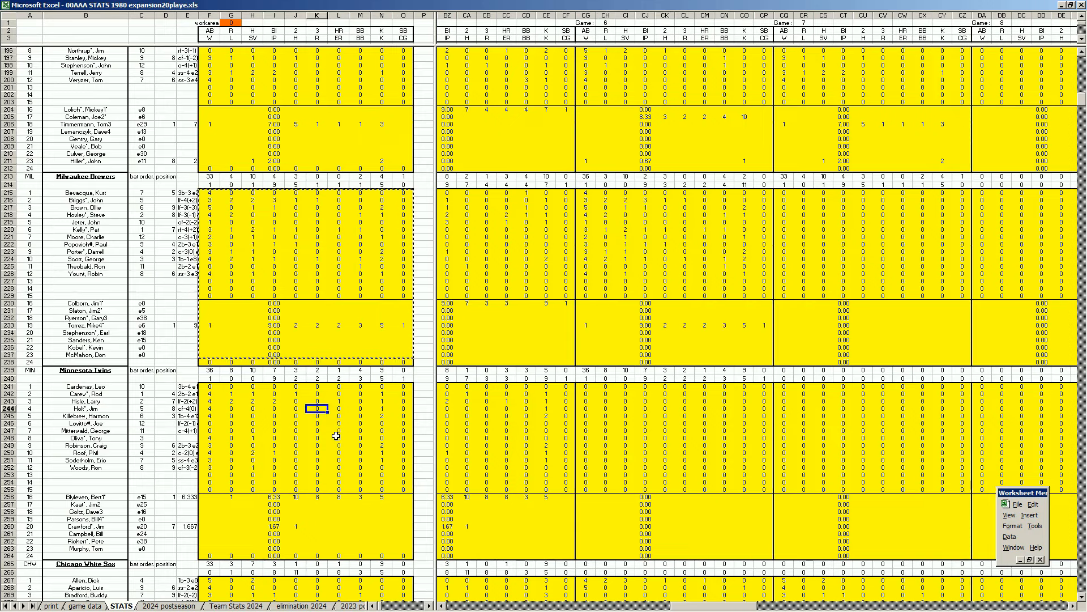
key(ctrl+m)
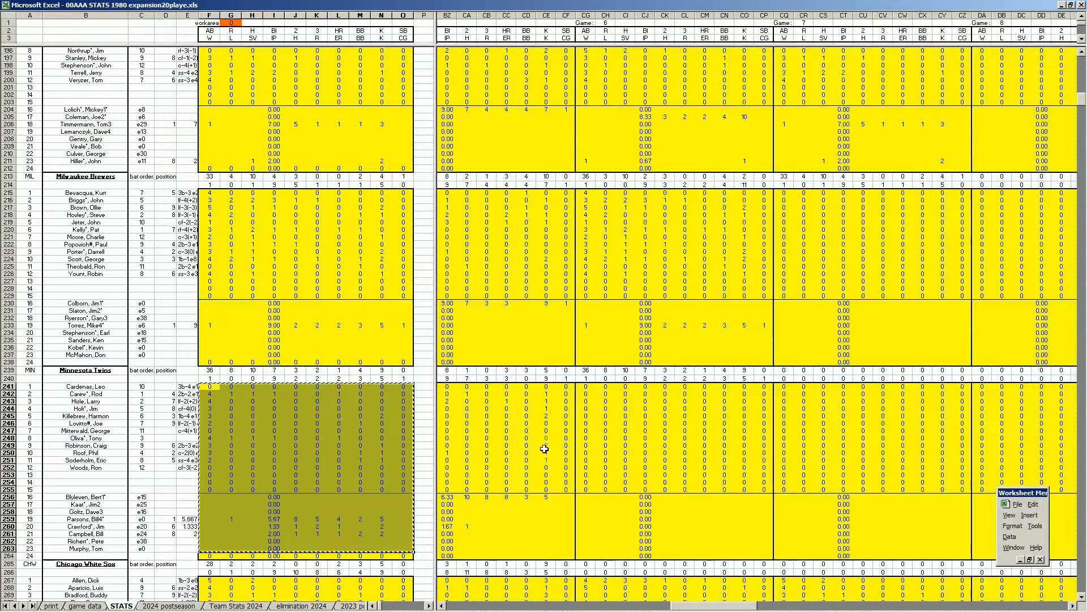
right_click(586, 387)
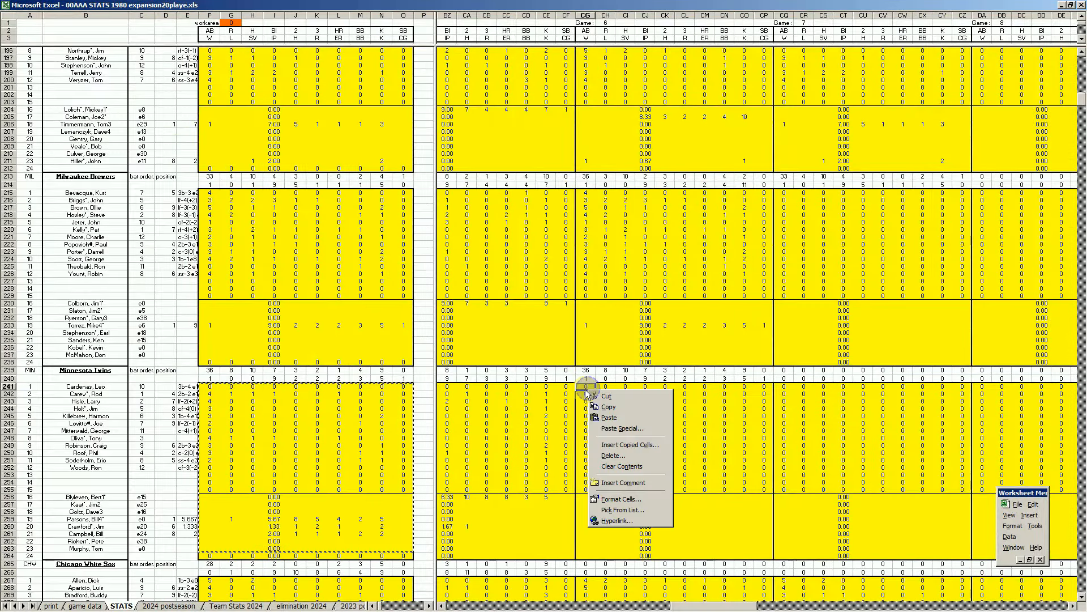
click(606, 418)
Calculate Torrez's season ERA from his TOTAL earned runs and innings in an empty Game 15 cell, and undo the entry.
drag(688, 606, 714, 606)
drag(837, 607, 1022, 607)
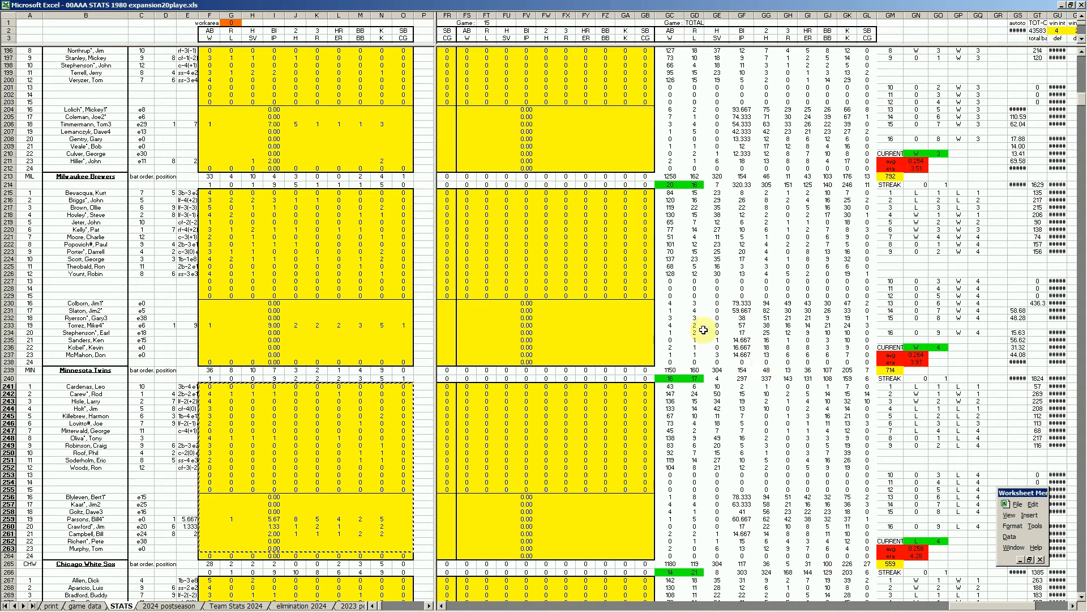
click(625, 325)
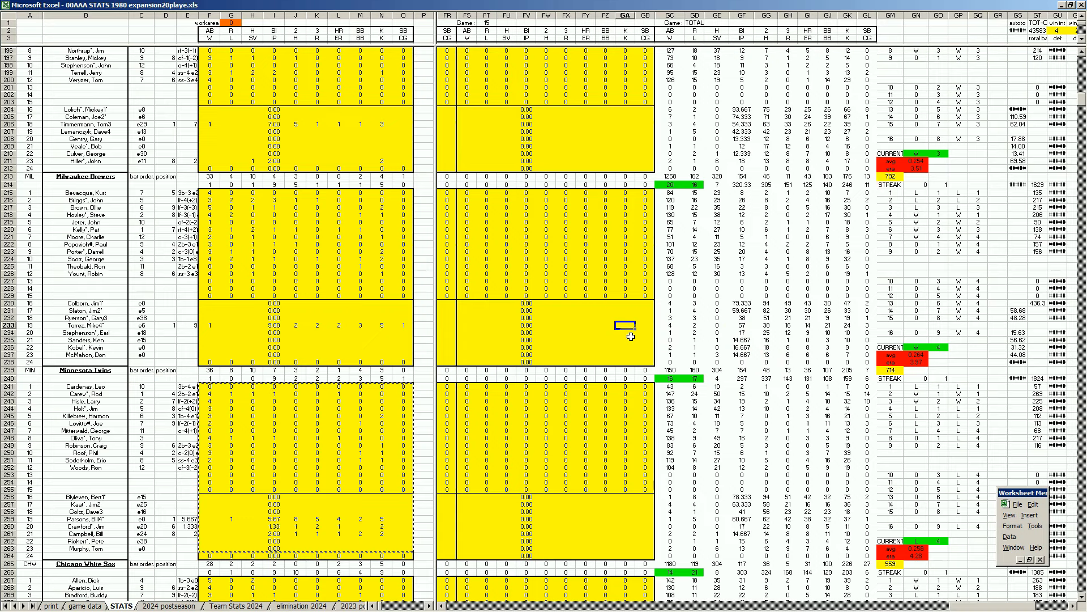
text(+14*3)
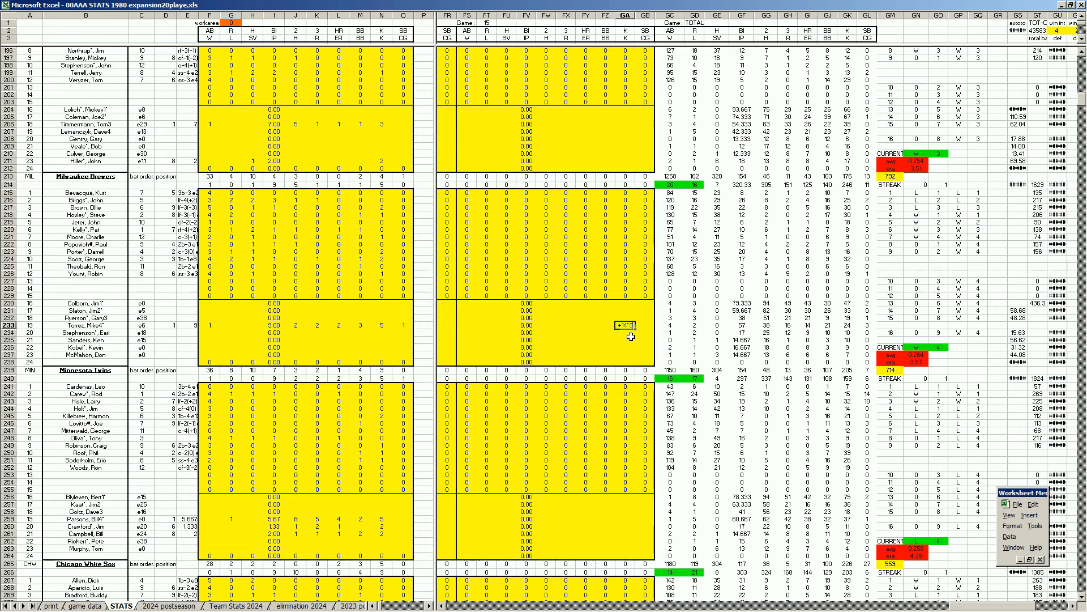
text(/59)
key(Return)
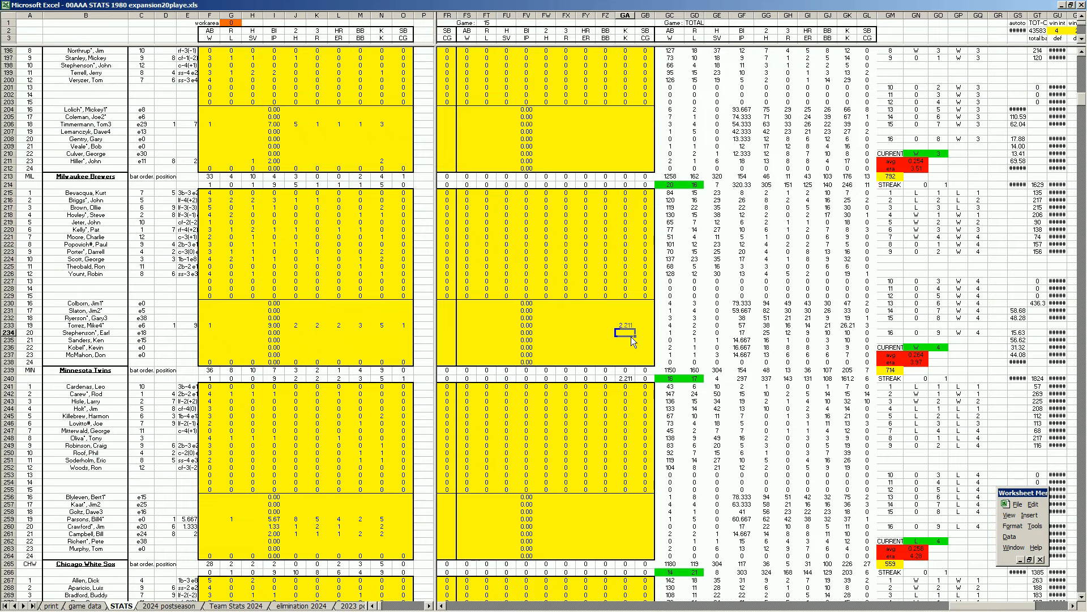
key(ctrl+z)
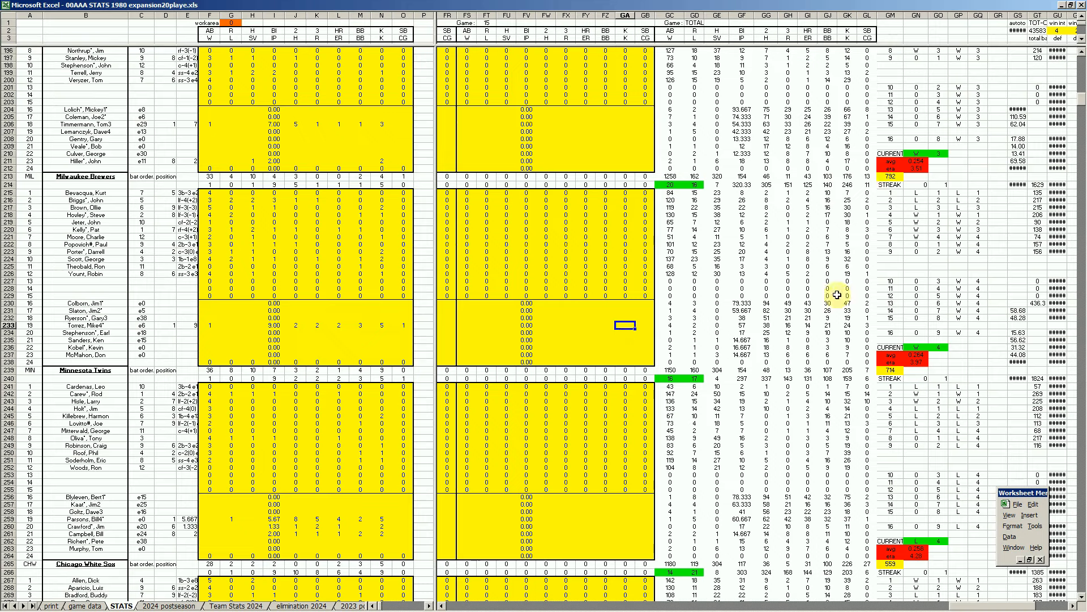
Calculate George Scott's batting average from his TOTAL hits and at-bats in an empty Game 15 cell, and undo the entry.
click(809, 251)
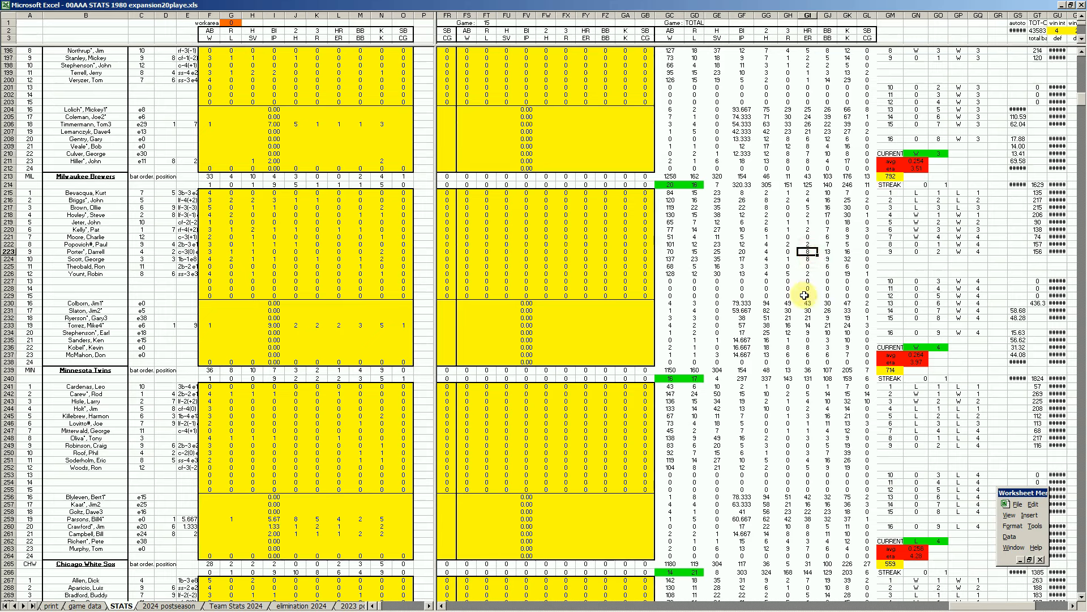
click(809, 259)
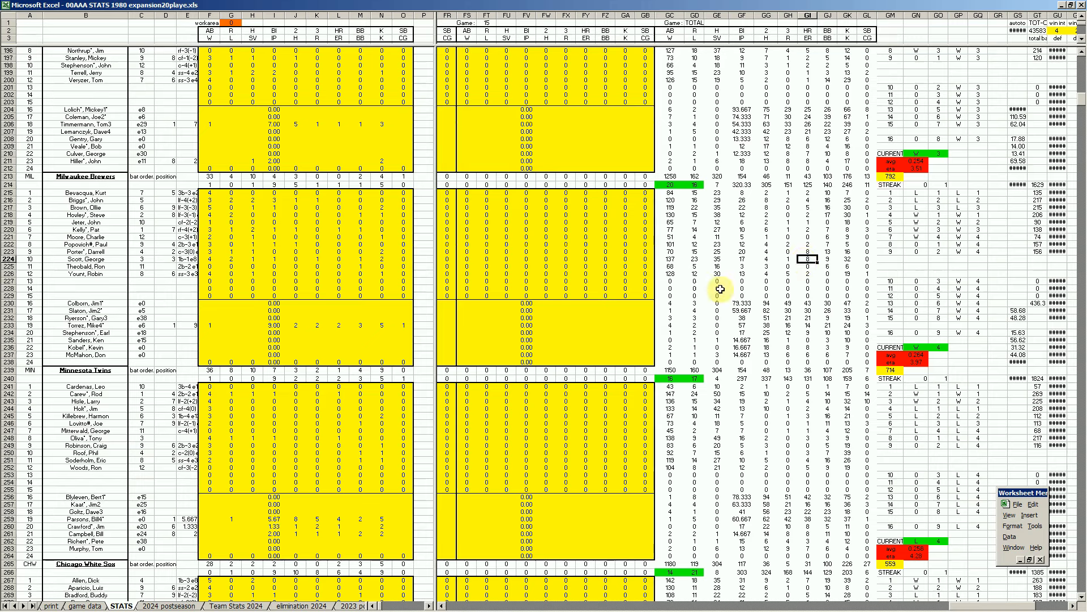
click(620, 317)
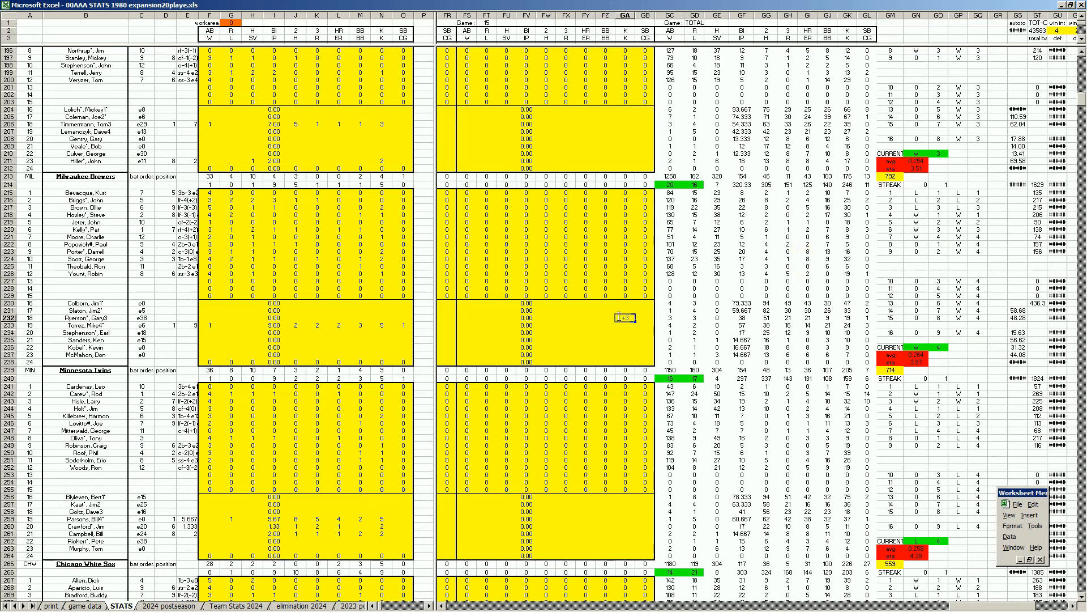
key(Return)
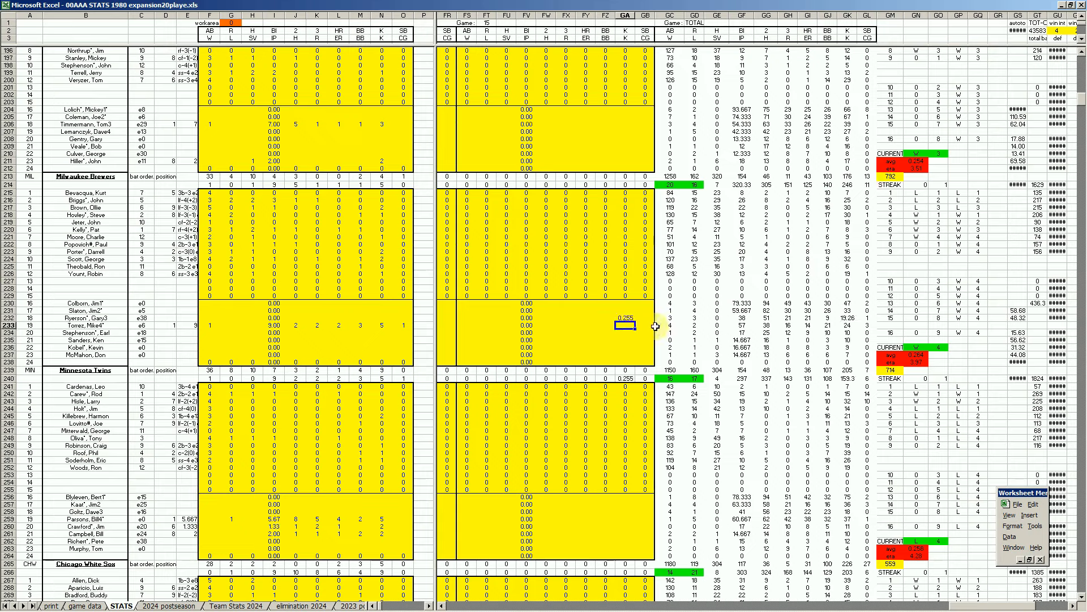
key(ctrl+z)
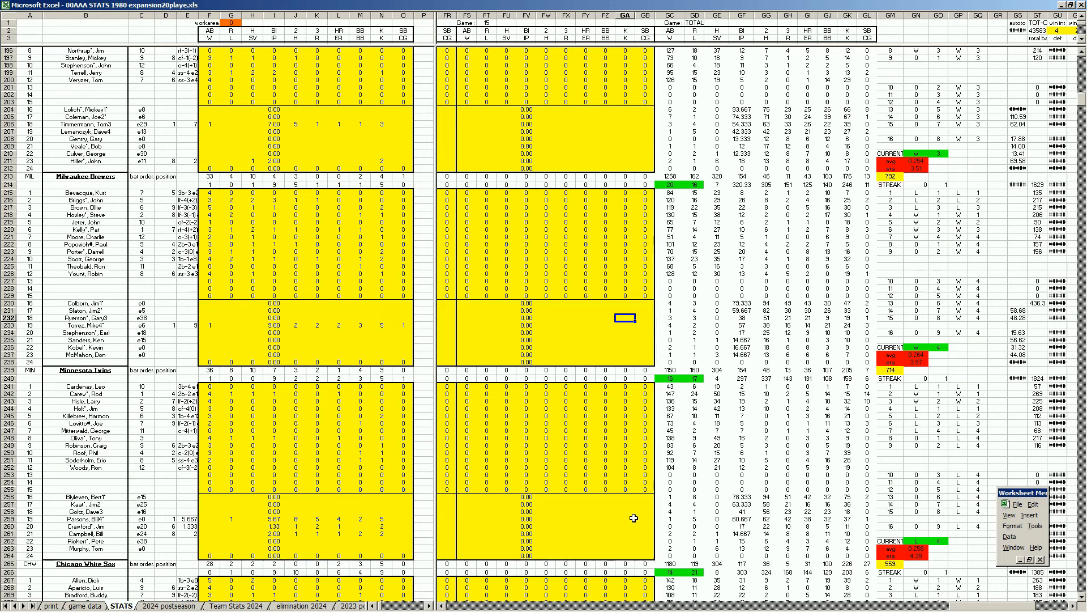
Calculate Carew's batting average as 50/147 in an empty Game 15 cell of the Twins' block, and clear the cell.
click(666, 518)
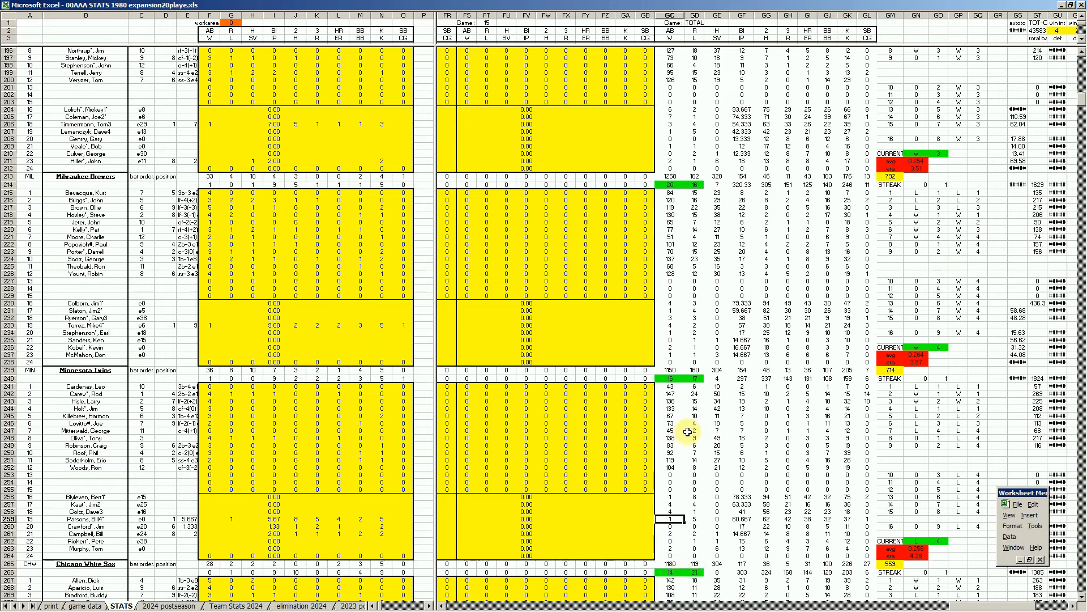
click(619, 511)
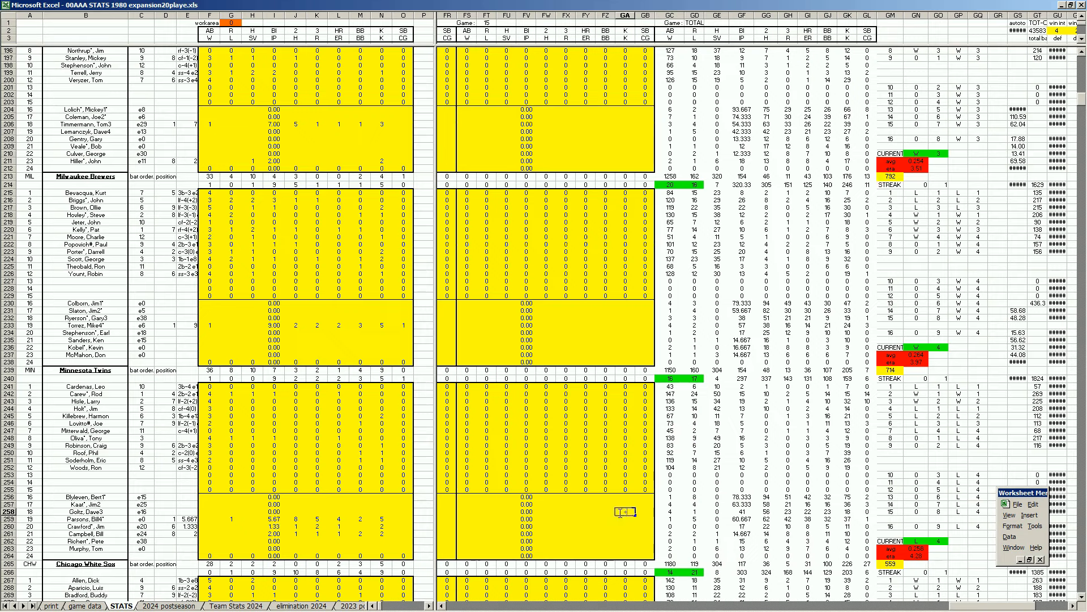
text(+5/147)
key(Return)
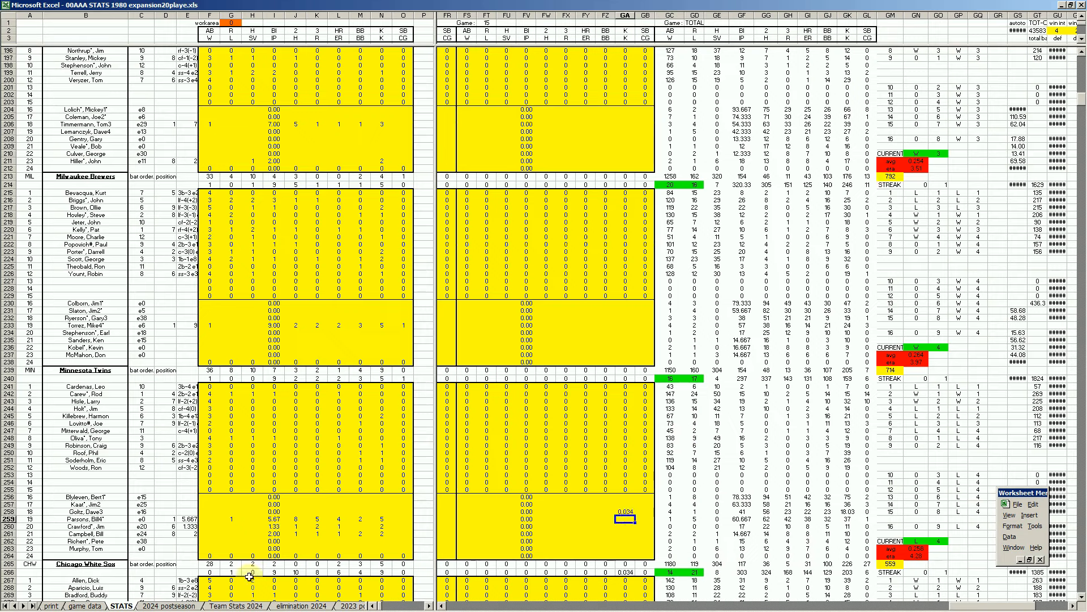
key(Up)
text(+50/147)
key(Return)
key(Up)
key(Delete)
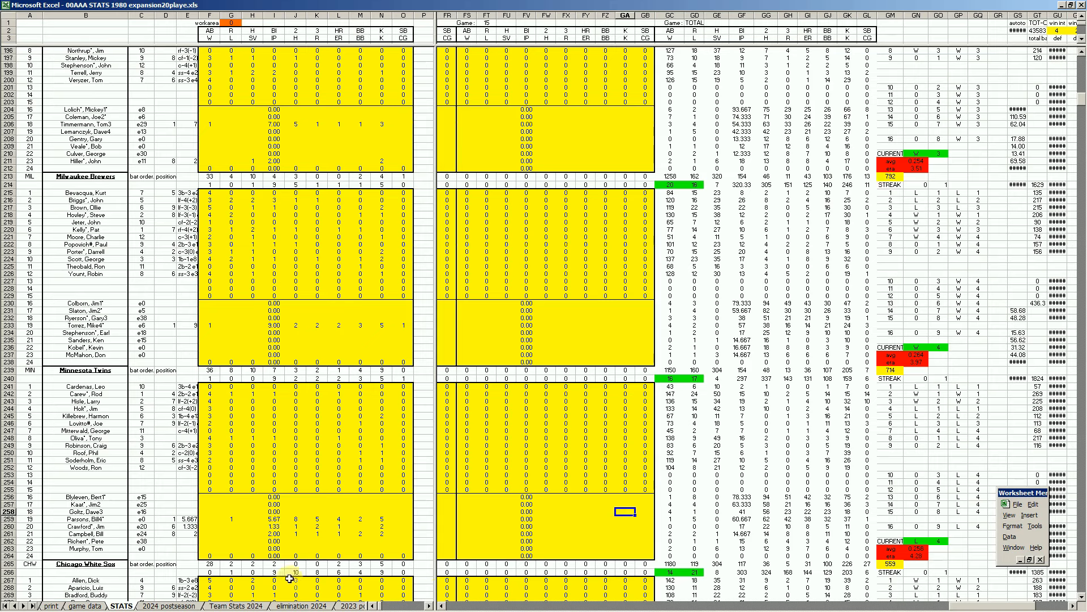
On the 2024 postseason sheet, enter records 16-17 under A and 14-21 under B for the third elimination series.
click(251, 606)
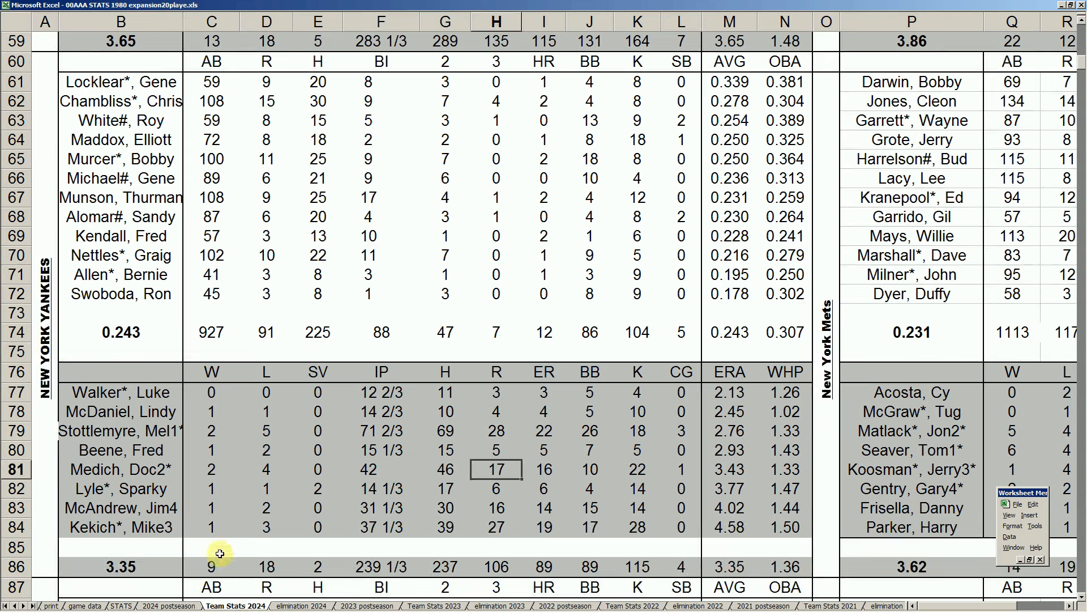
click(191, 606)
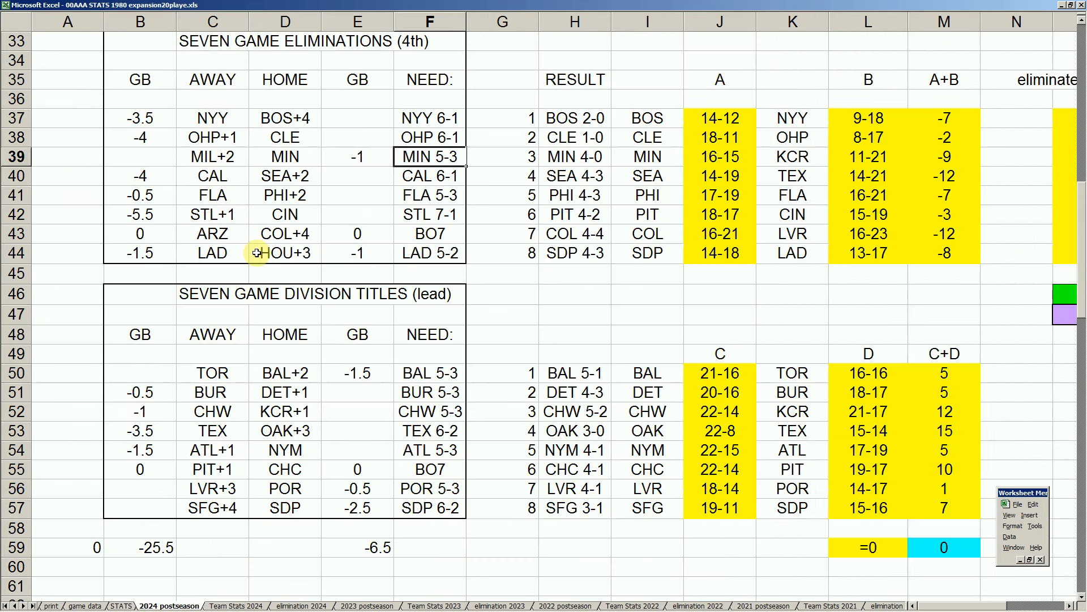
click(720, 164)
text(16-17)
key(Tab)
key(Tab)
text(14-21)
Set the third elimination series' RESULT to MIL 4-2.
key(shift+Tab)
key(shift+Tab)
key(shift+Tab)
key(shift+Tab)
key(shift+Tab)
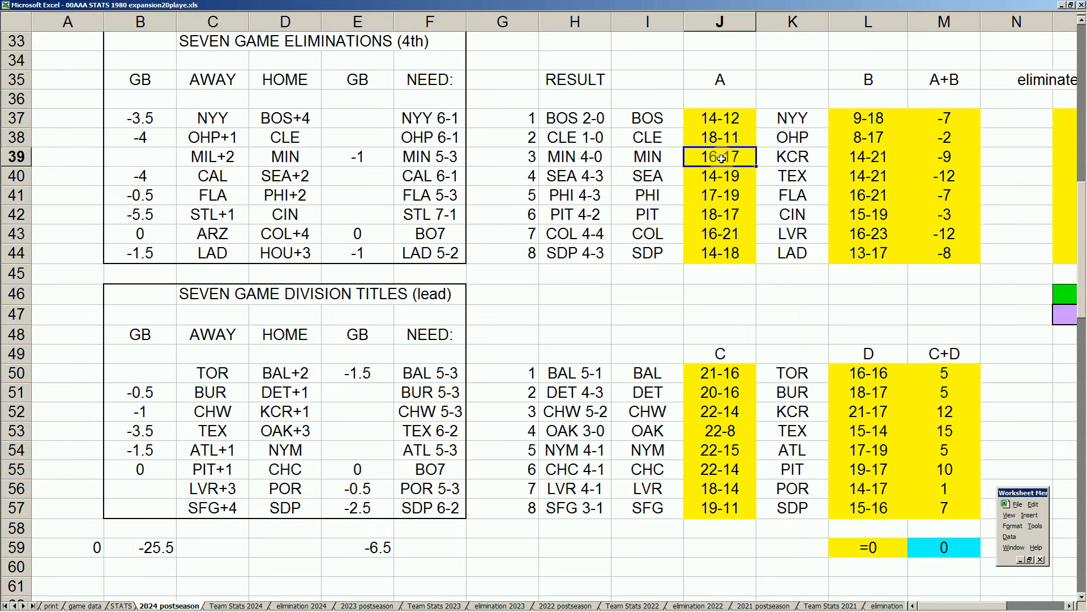
key(shift+Tab)
key(Tab)
key(Tab)
text(MIL 4-2)
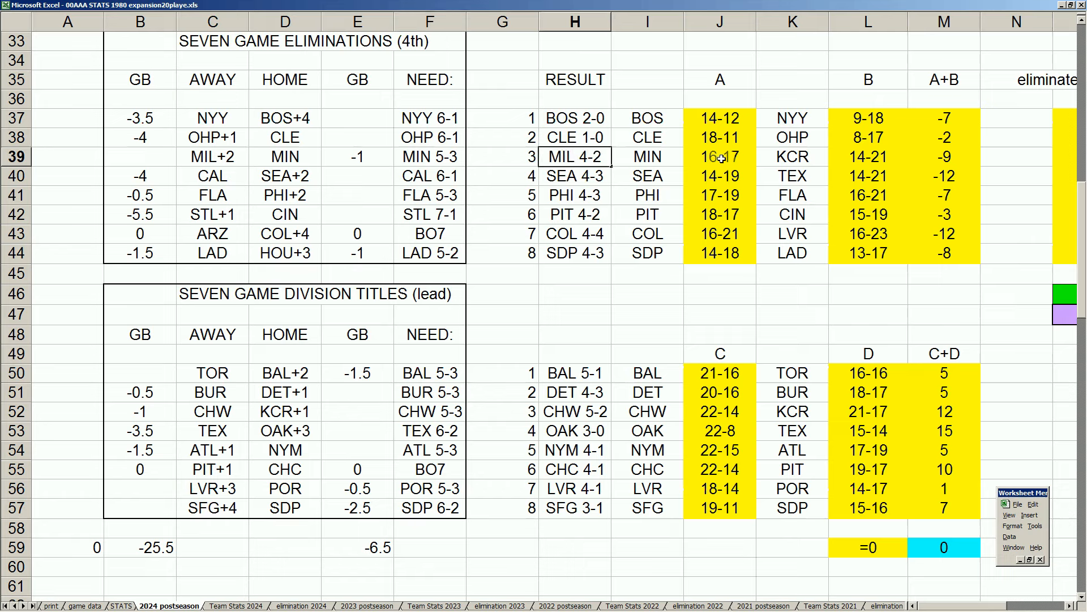
key(Up)
key(Down)
Label the third elimination series' A record MIL and its B record MIN.
key(Tab)
text(MIL)
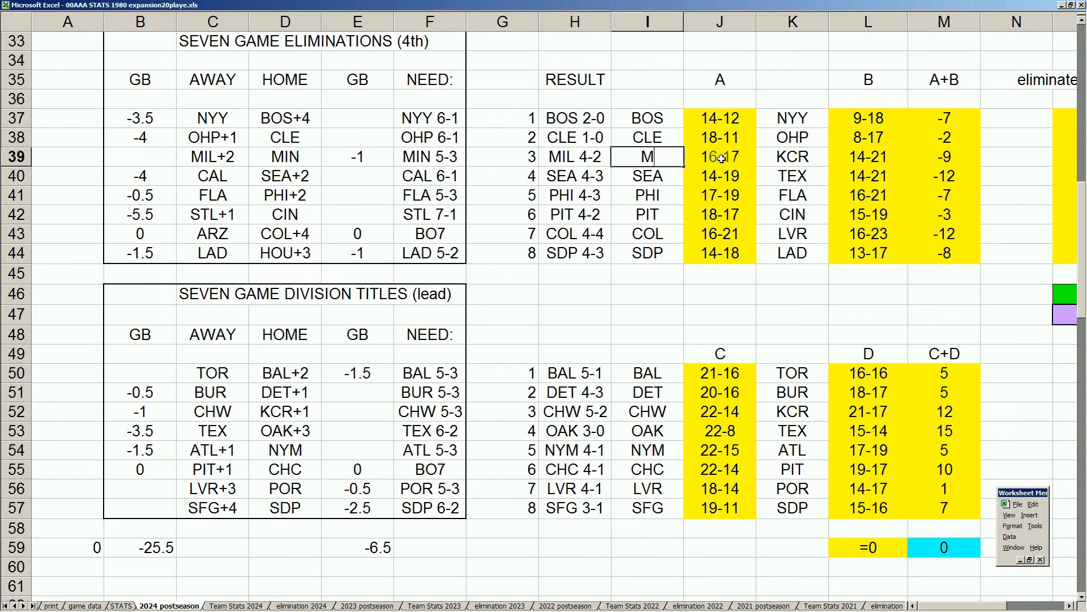
key(Tab)
key(Tab)
text(MIN)
key(Tab)
key(Tab)
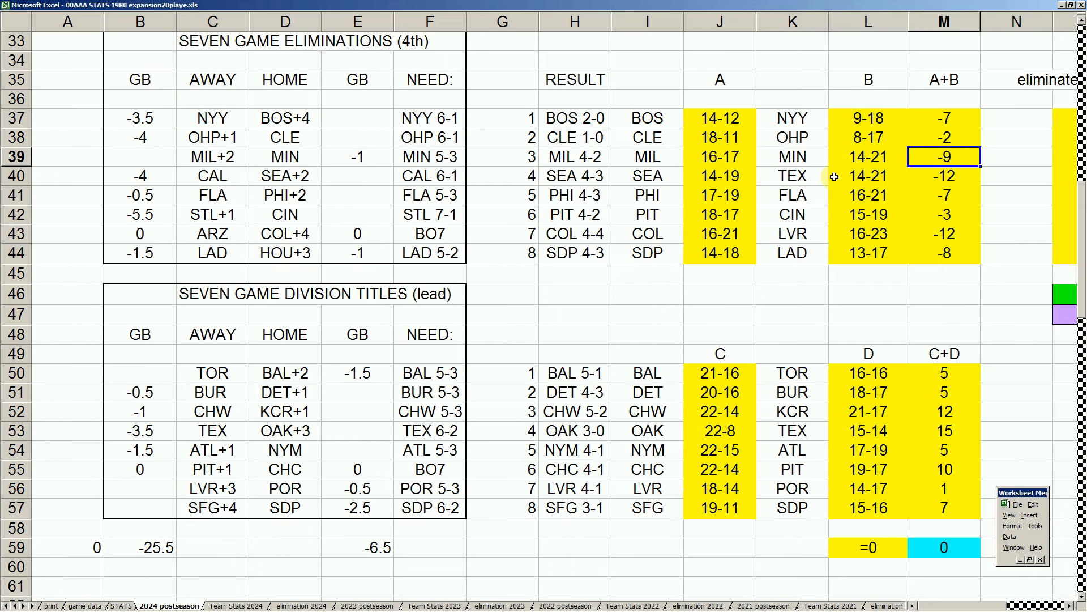
Set the third elimination series' A+B value to -8 on the 2024 postseason sheet.
text(-8)
key(Return)
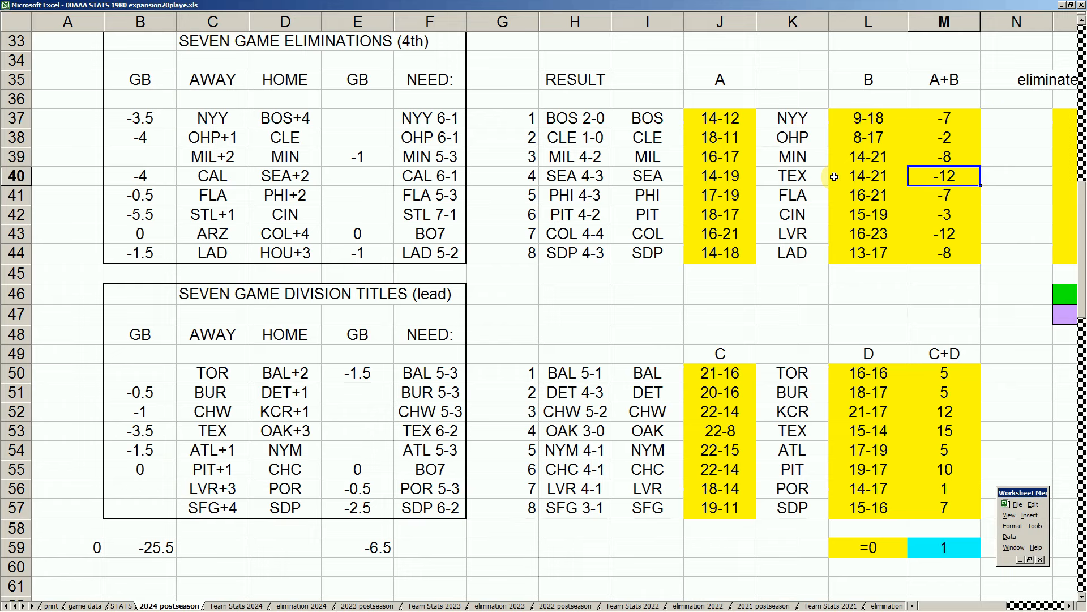
On the STATS sheet, sort the four AL Northwest standings rows by Column A in descending order.
click(118, 607)
click(123, 528)
key(Page_Down)
key(Page_Down)
key(Page_Down)
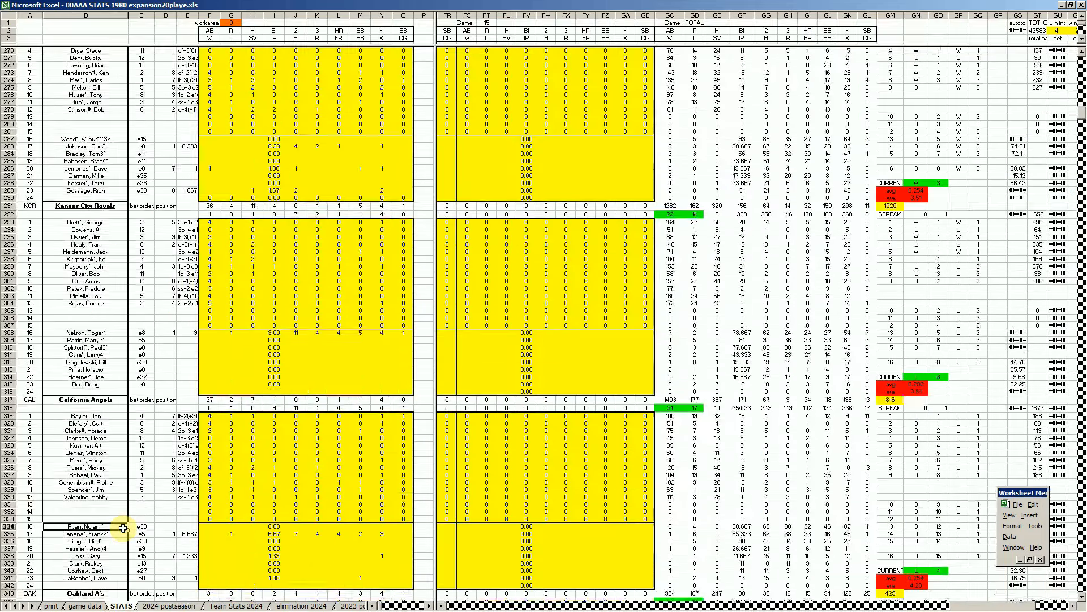
key(Page_Down)
key(Page_Down)
key(Page_Down)
key(Page_Down)
key(Page_Down)
key(Page_Down)
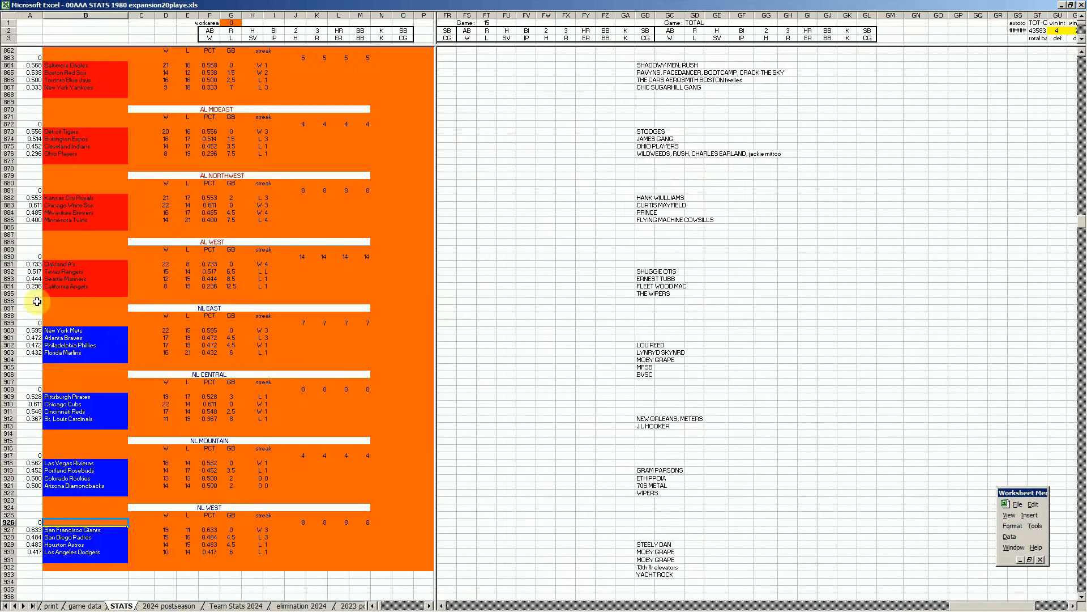
drag(36, 201, 400, 220)
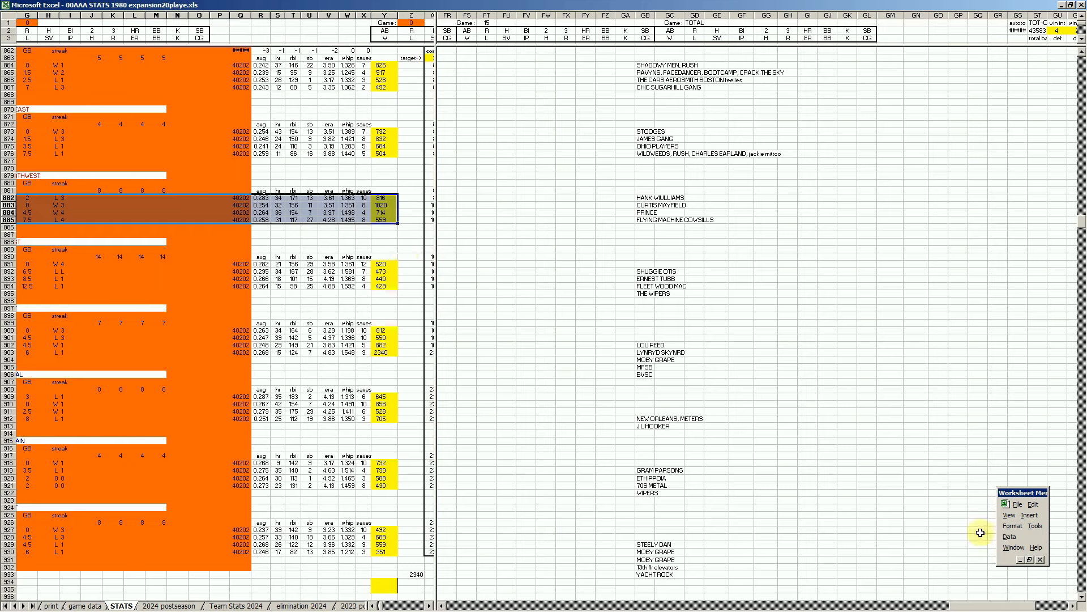
click(1009, 536)
click(973, 536)
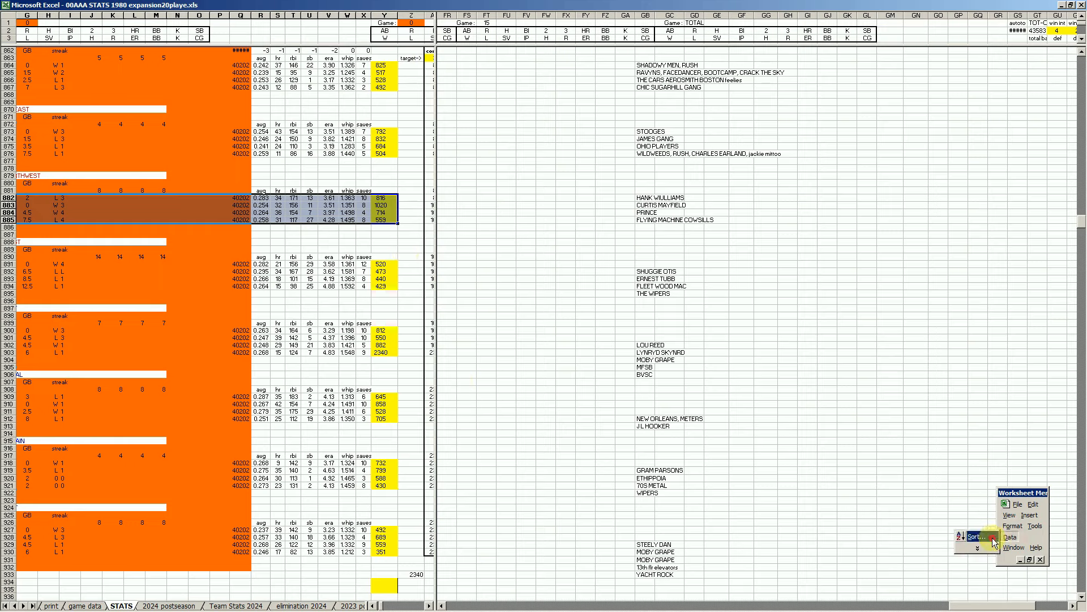
click(251, 227)
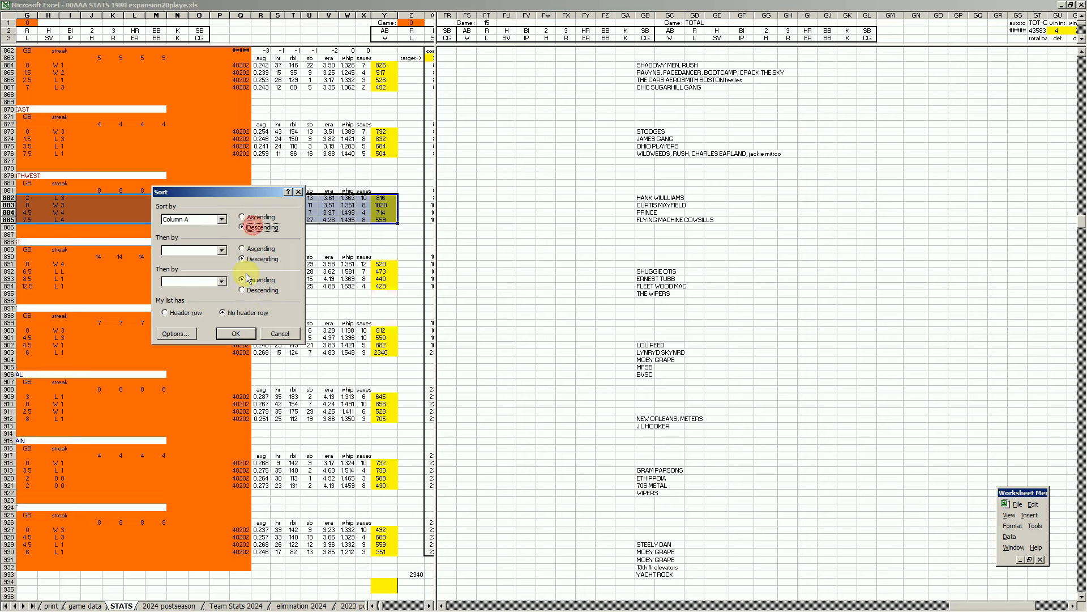
click(241, 331)
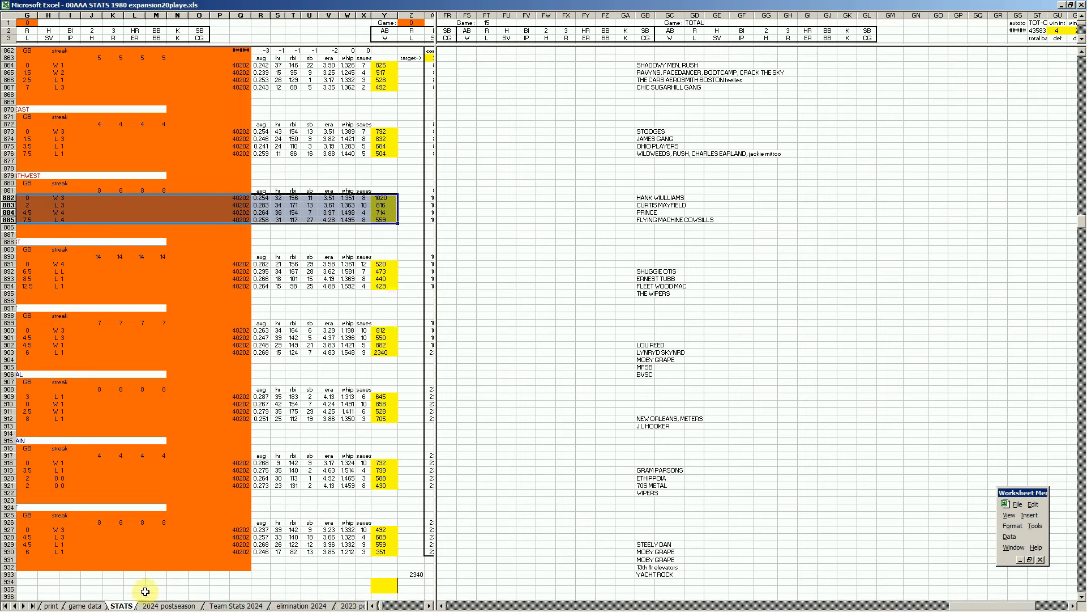
On the print sheet, change the Chicago White Sox seed in the AL Midwest standings to #2.
click(51, 606)
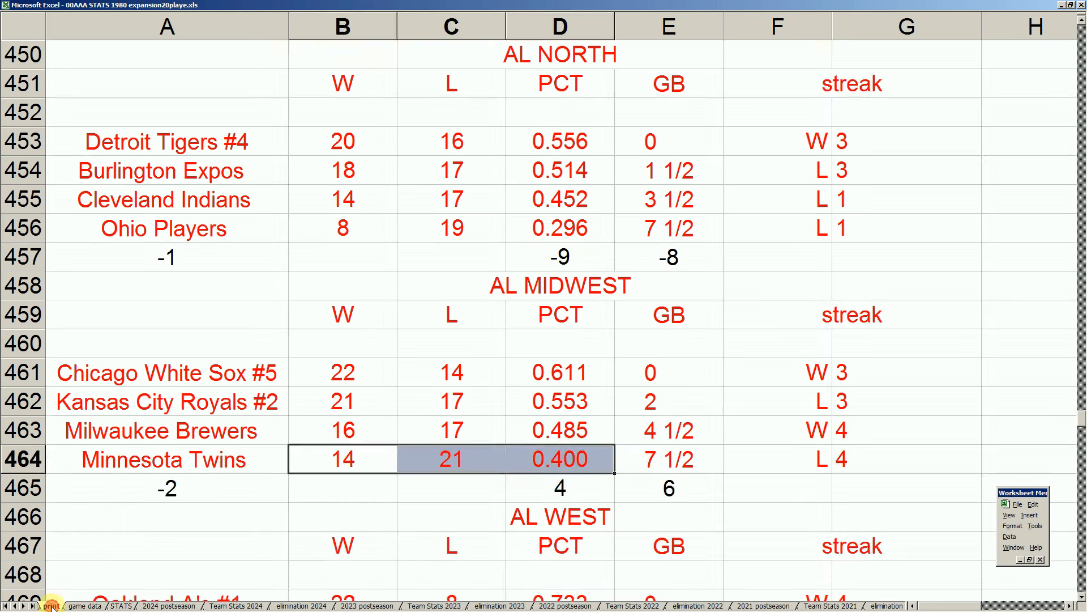
click(160, 452)
key(Up)
key(Up)
key(Up)
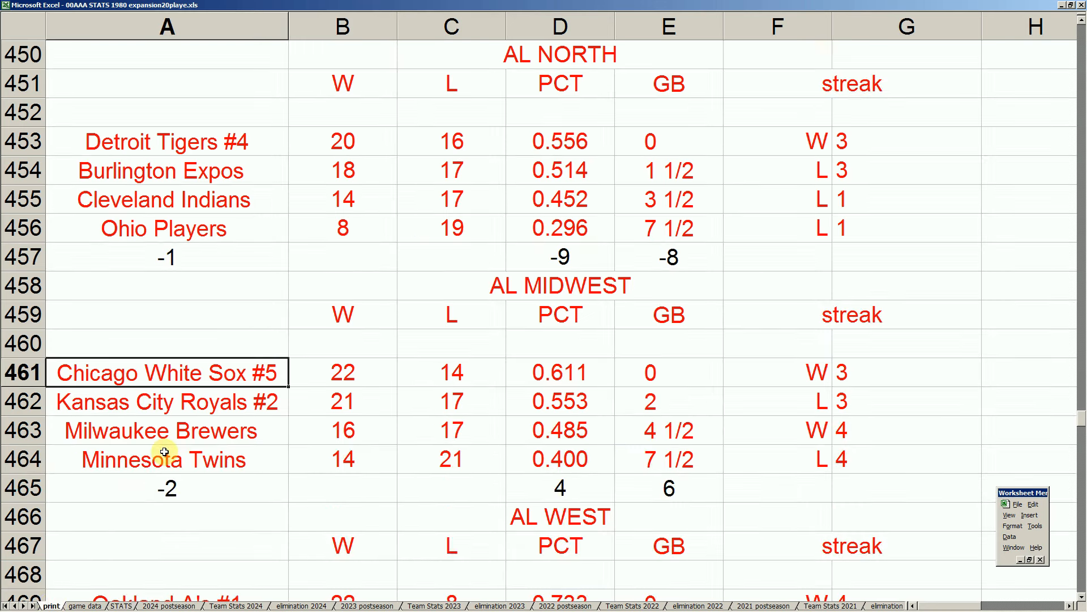
double_click(265, 372)
text(2)
key(Delete)
key(Return)
key(Down)
key(Up)
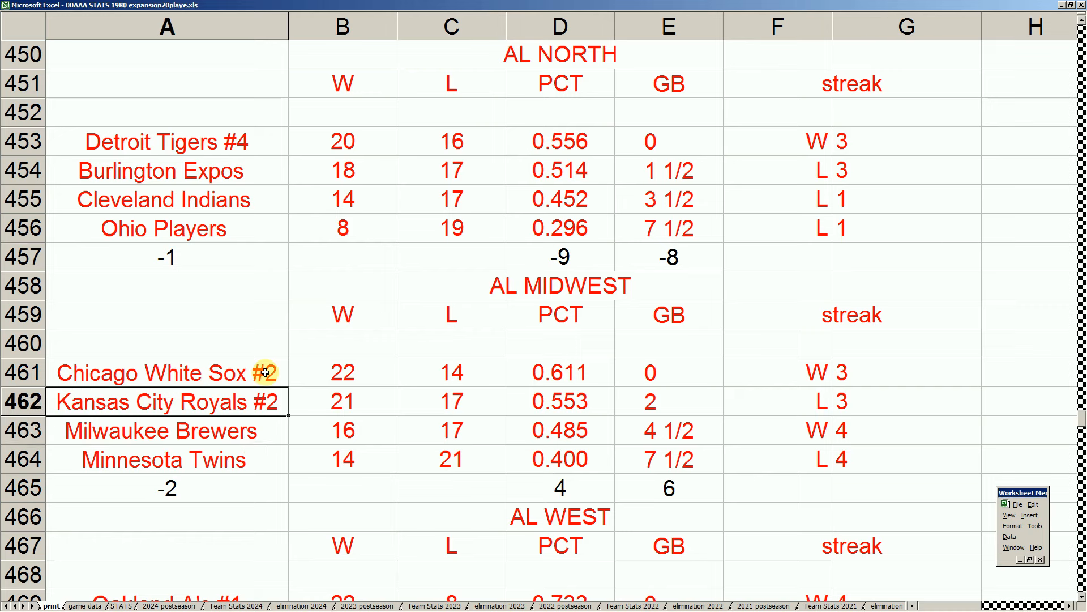
Change the Kansas City Royals seed in the AL Midwest standings to #5.
double_click(275, 402)
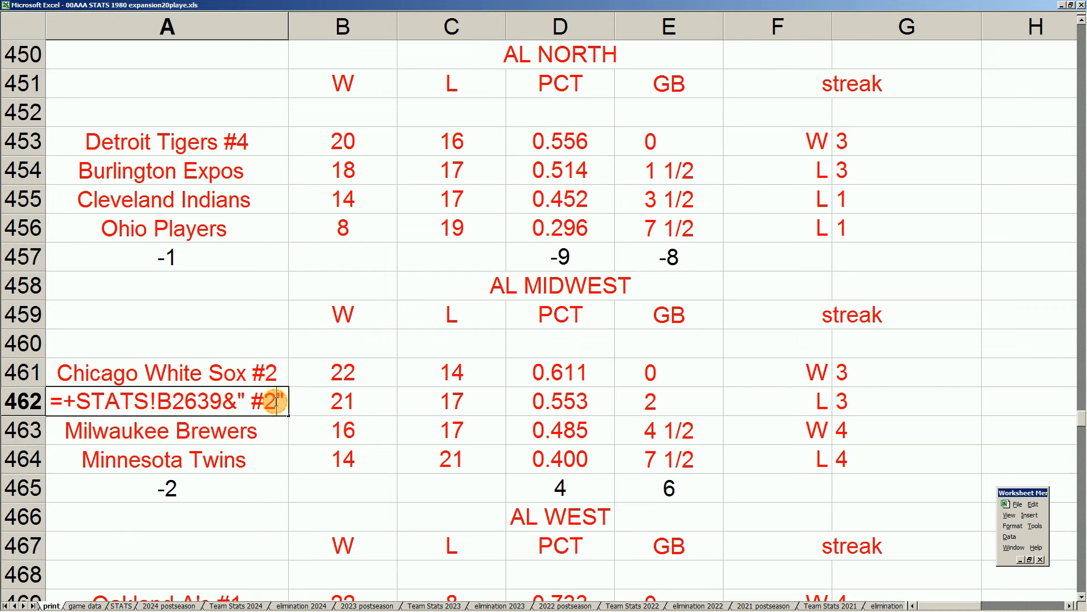
text(5)
key(Delete)
key(Return)
Review the AL division leaders' seeds and records from the Oakland A's up to the Baltimore Orioles.
key(Down)
key(Down)
key(Down)
key(Down)
key(Down)
key(Down)
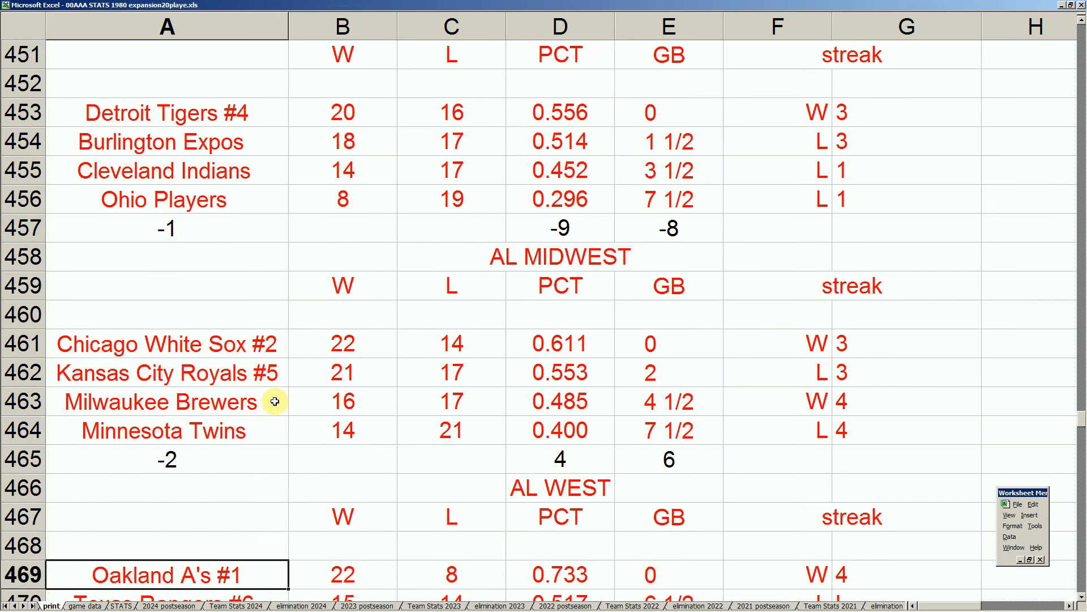
key(Right)
key(Right)
key(Right)
key(Left)
key(Left)
key(Left)
key(Up)
key(Up)
key(Up)
key(Up)
key(Up)
key(Up)
key(Up)
key(Up)
key(Up)
key(Up)
key(Up)
key(Up)
key(Up)
key(Up)
key(Up)
key(Up)
key(Up)
key(Up)
key(Up)
key(Up)
key(Up)
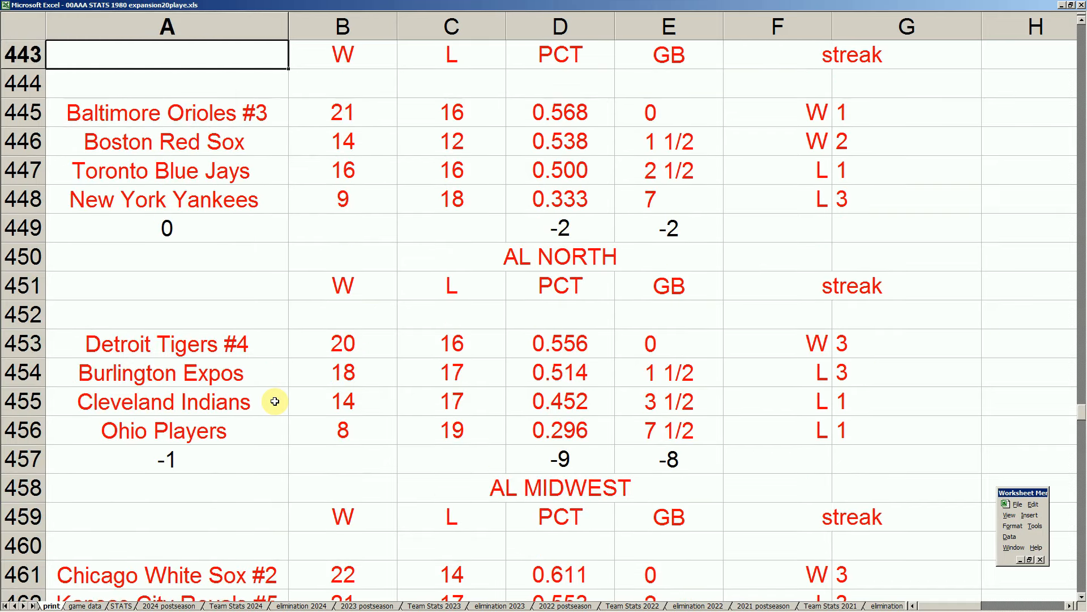
key(Down)
key(Down)
key(Right)
key(Right)
key(Right)
key(Left)
key(Left)
key(Left)
key(Right)
key(Left)
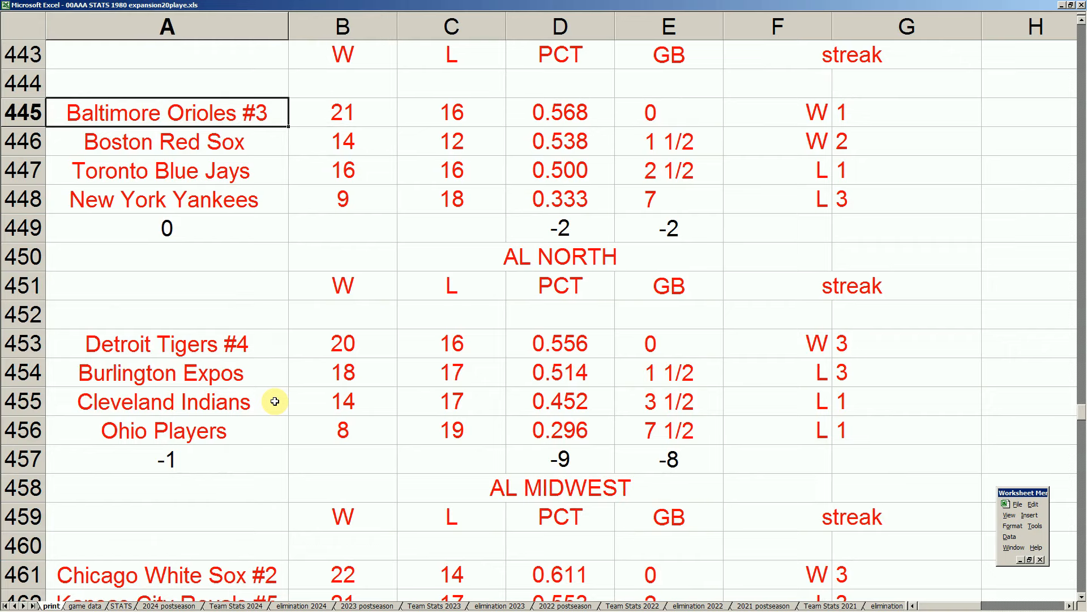
Examine the AL standings between the Baltimore Orioles and the Oakland A's, including the North and Midwest teams.
key(Down)
key(Down)
key(Down)
key(Down)
key(Down)
key(Down)
key(Down)
key(Down)
key(Down)
key(Down)
key(Down)
key(Down)
key(Down)
key(Down)
key(Down)
key(Down)
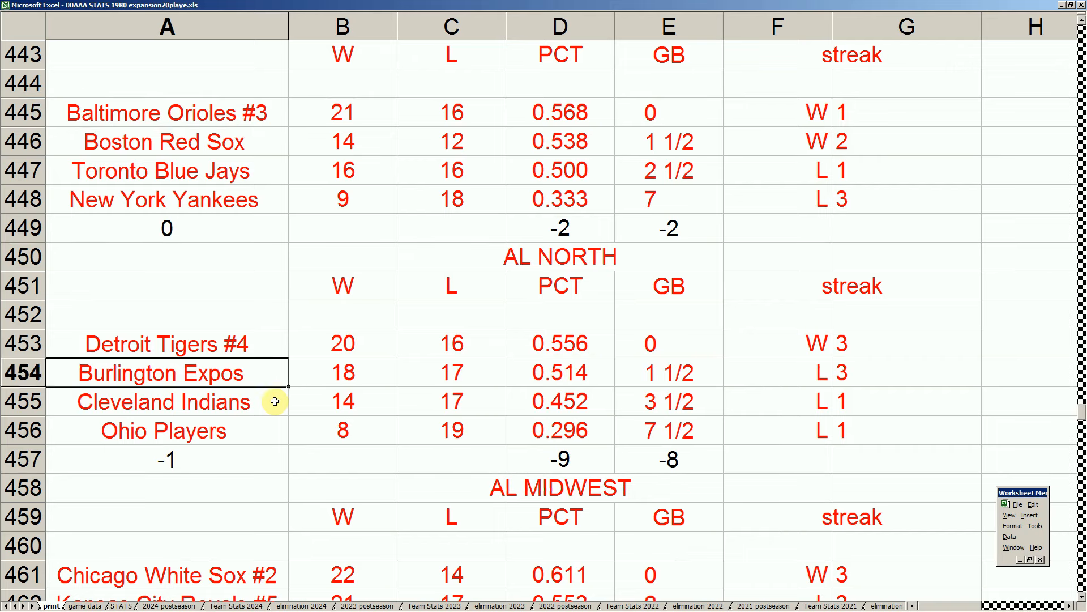
key(Up)
key(Up)
key(Up)
key(Up)
key(Up)
key(Up)
key(Up)
key(Up)
key(Down)
key(Down)
key(Down)
key(Down)
key(Down)
key(Down)
key(Down)
key(Down)
key(Up)
key(Up)
key(Up)
key(Up)
key(Up)
key(Up)
key(Down)
key(Down)
key(Down)
key(Down)
key(Down)
key(Down)
key(Down)
key(Down)
key(Down)
key(Down)
key(Down)
key(Down)
key(Down)
key(Down)
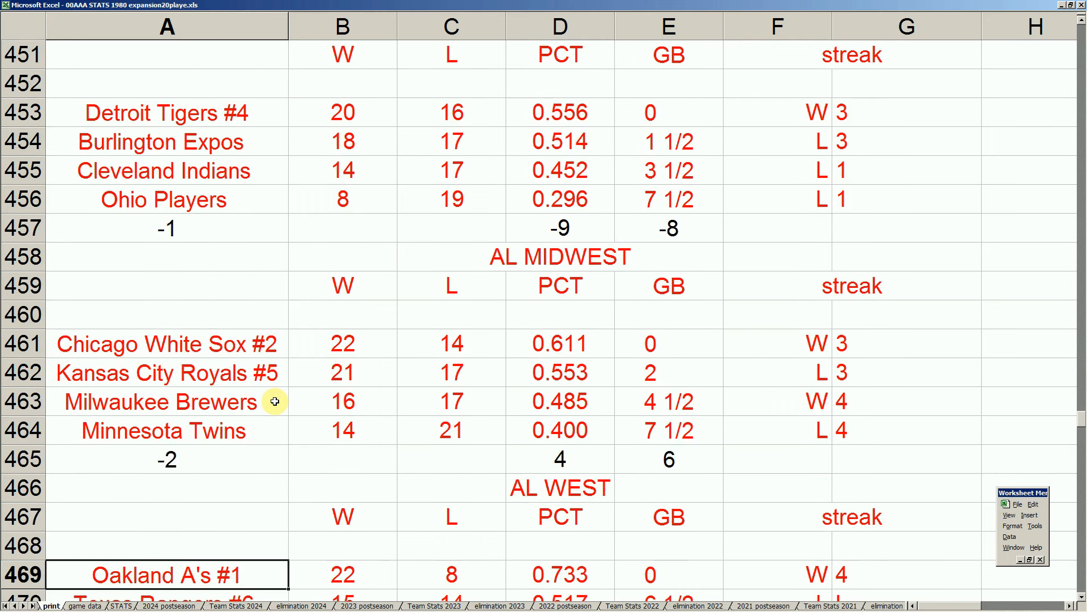
Compare the Kansas City Royals and Milwaukee Brewers with the Cleveland Indians and Ohio Players in the standings.
key(Up)
key(Up)
key(Up)
key(Up)
key(Up)
key(Up)
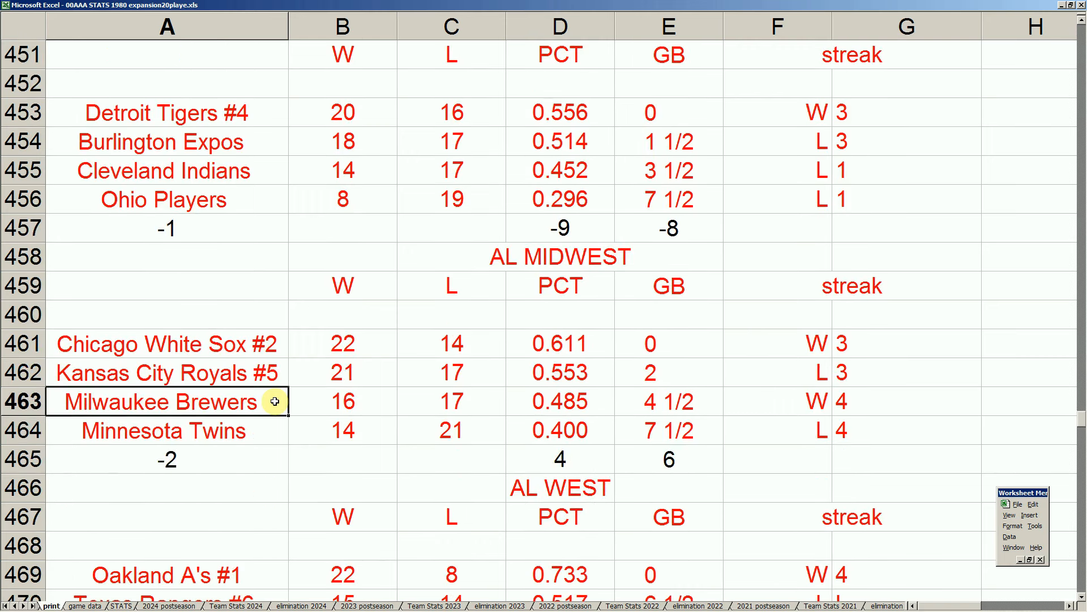
key(Up)
key(Up)
key(Down)
key(Down)
key(Up)
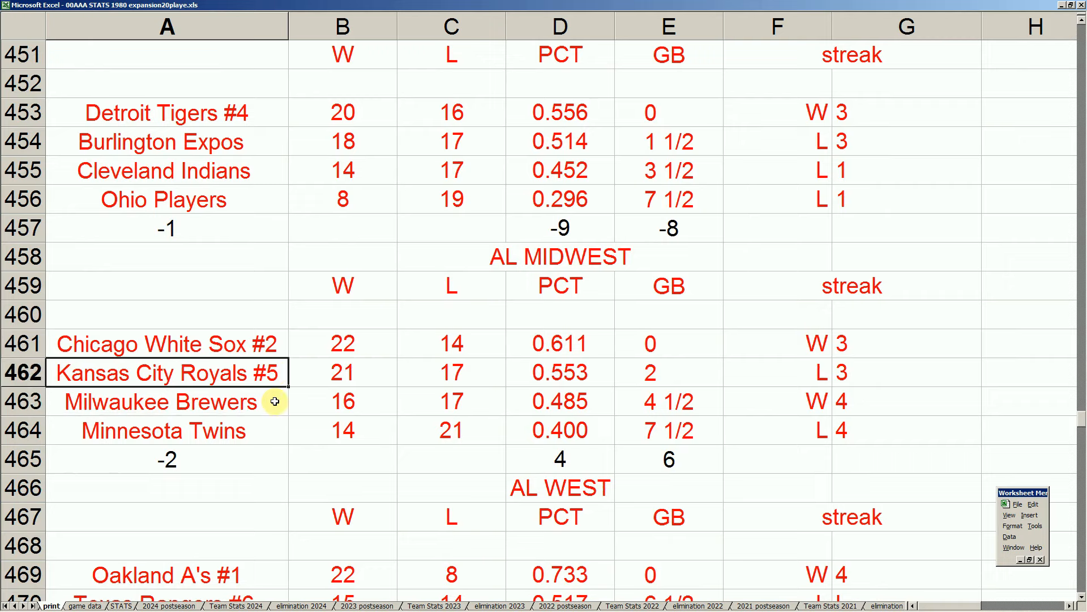
key(Up)
key(Up)
key(Up)
key(Up)
key(Up)
key(Up)
key(Up)
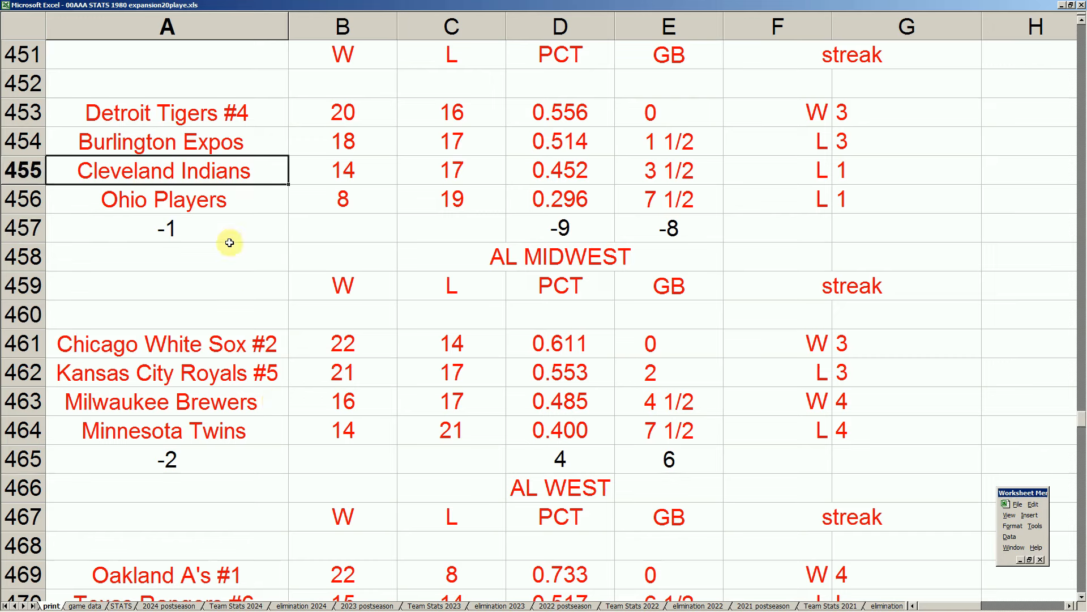
drag(219, 179, 226, 201)
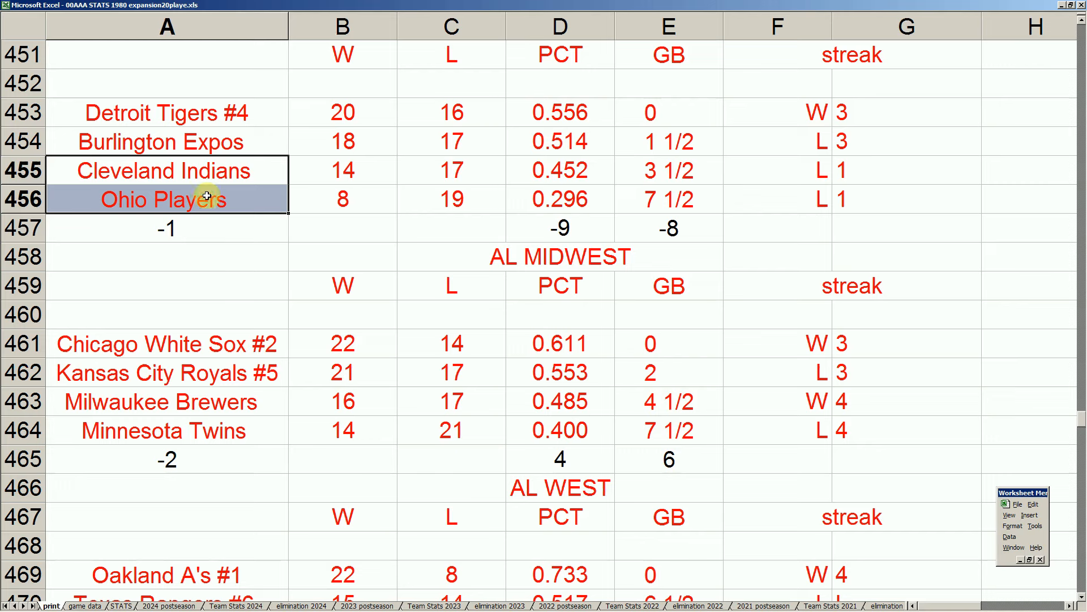
click(233, 170)
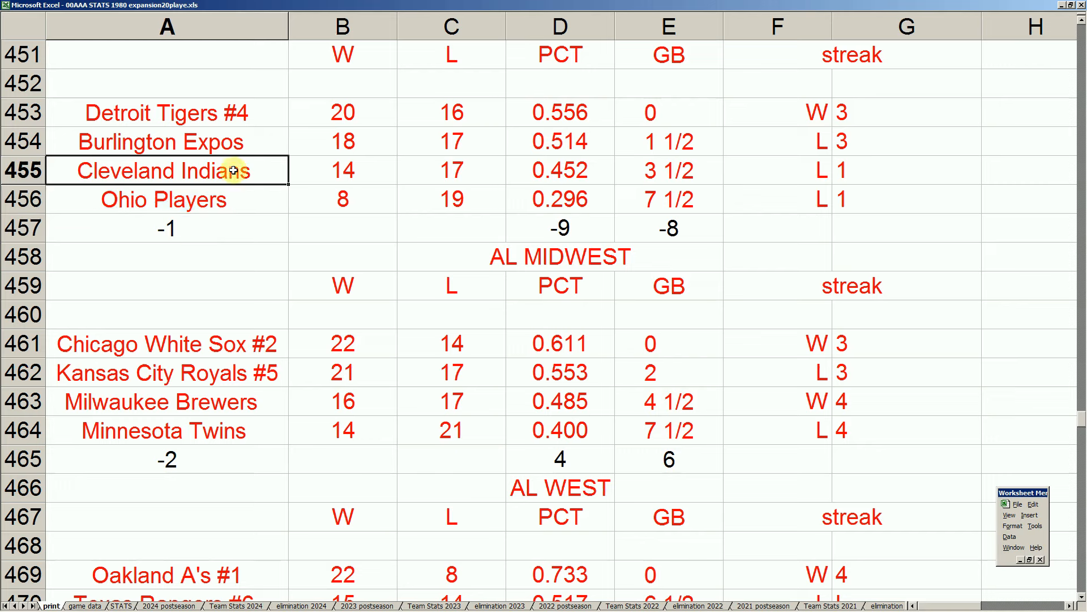
click(243, 371)
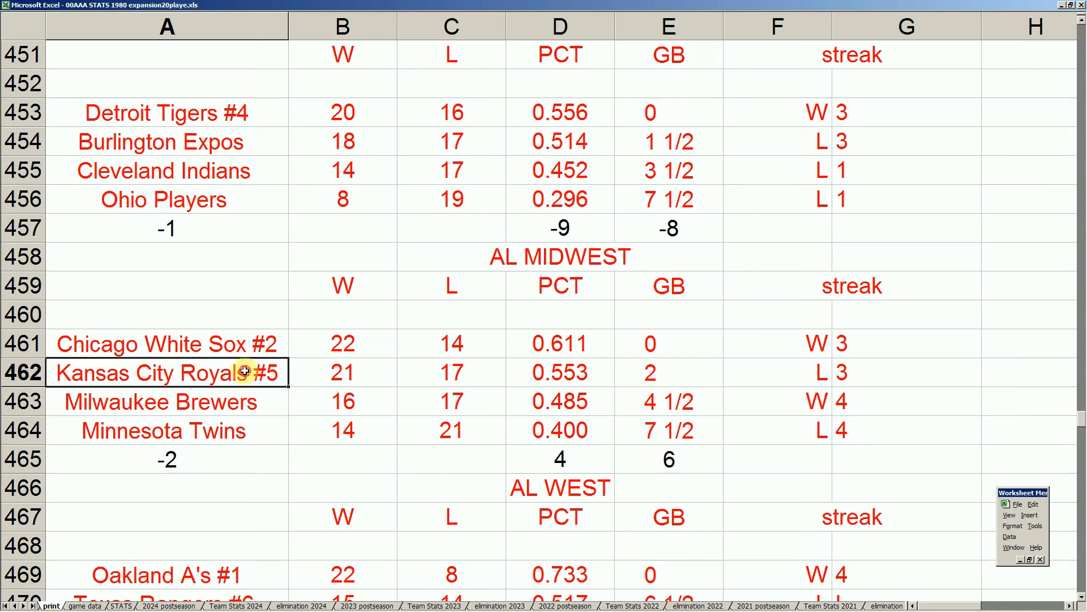
click(210, 176)
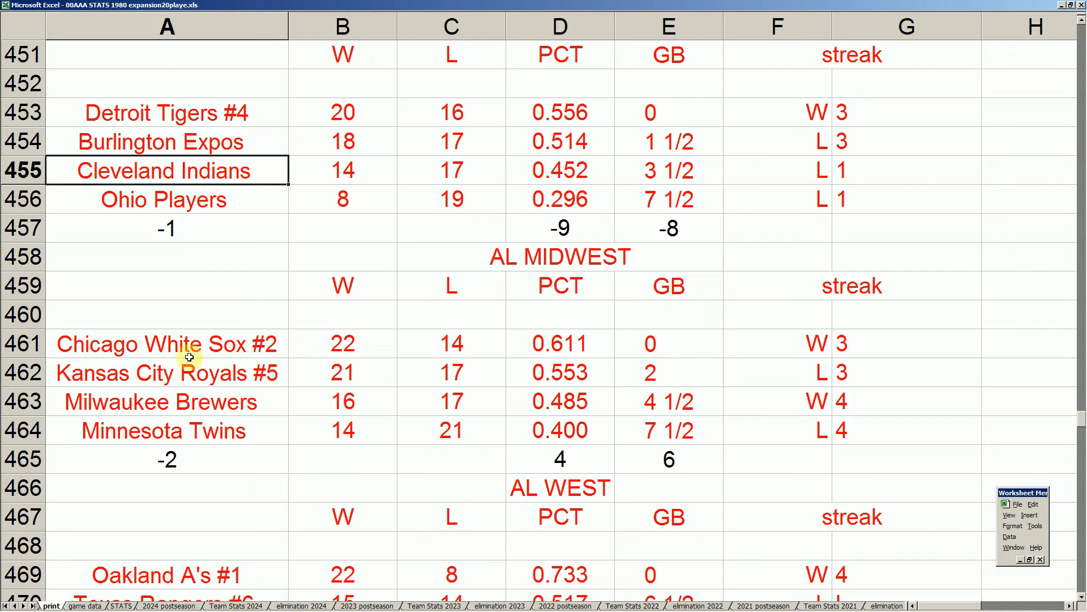
Compare the Milwaukee Brewers' record, percentage and games back with the Burlington Expos' standings line.
drag(204, 400, 638, 395)
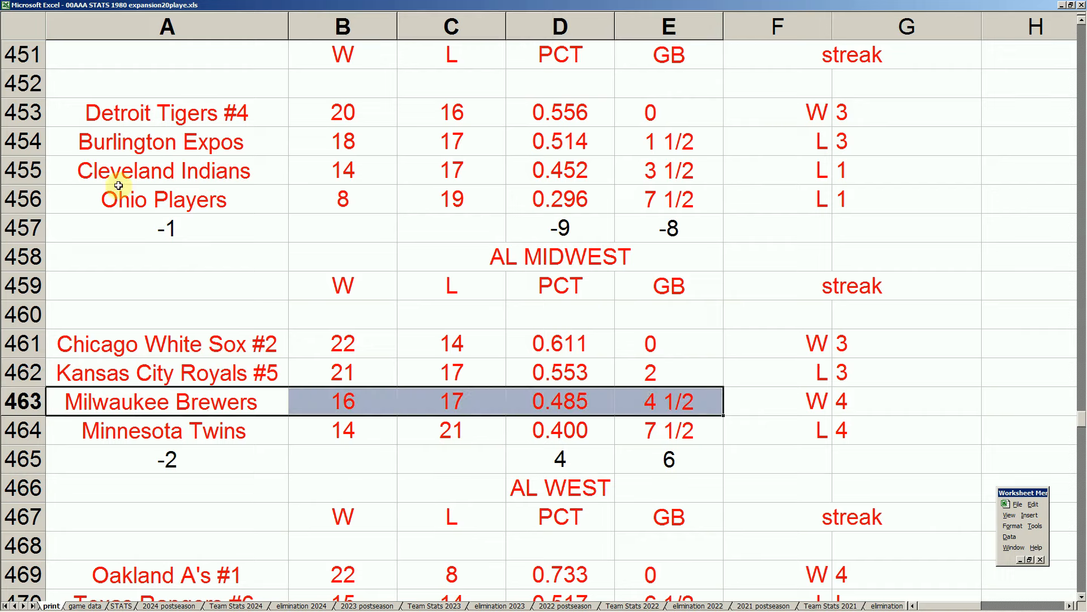
drag(154, 141, 578, 140)
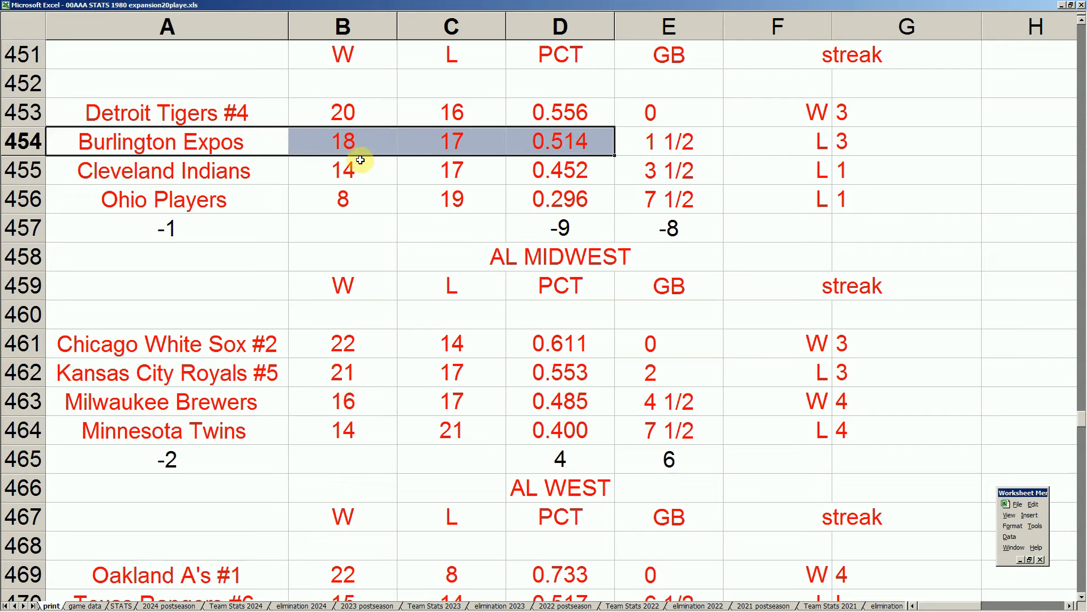
drag(229, 401, 643, 400)
click(232, 140)
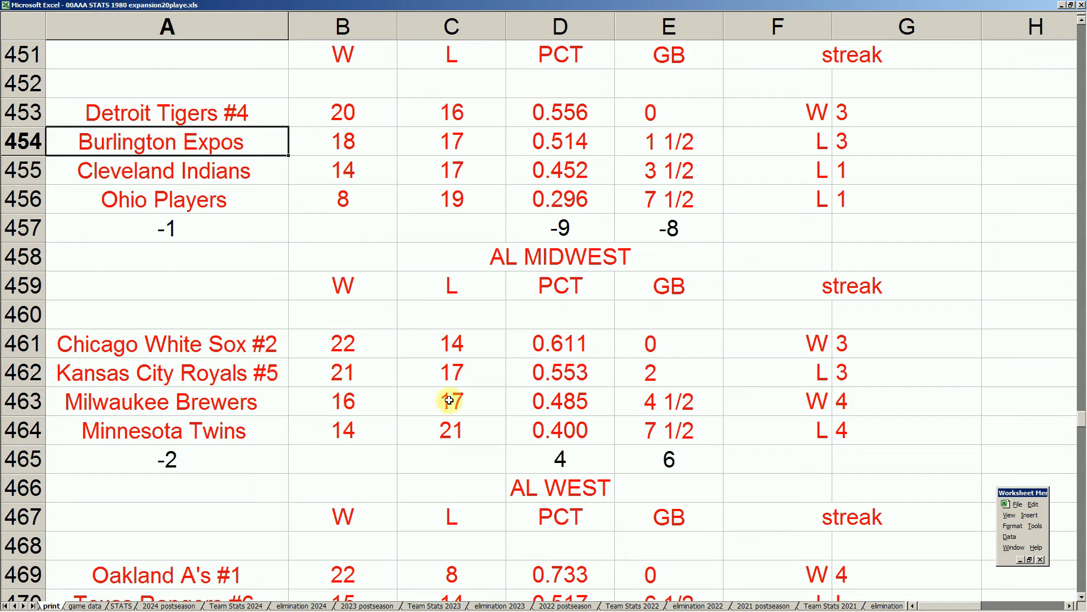
click(261, 406)
click(235, 149)
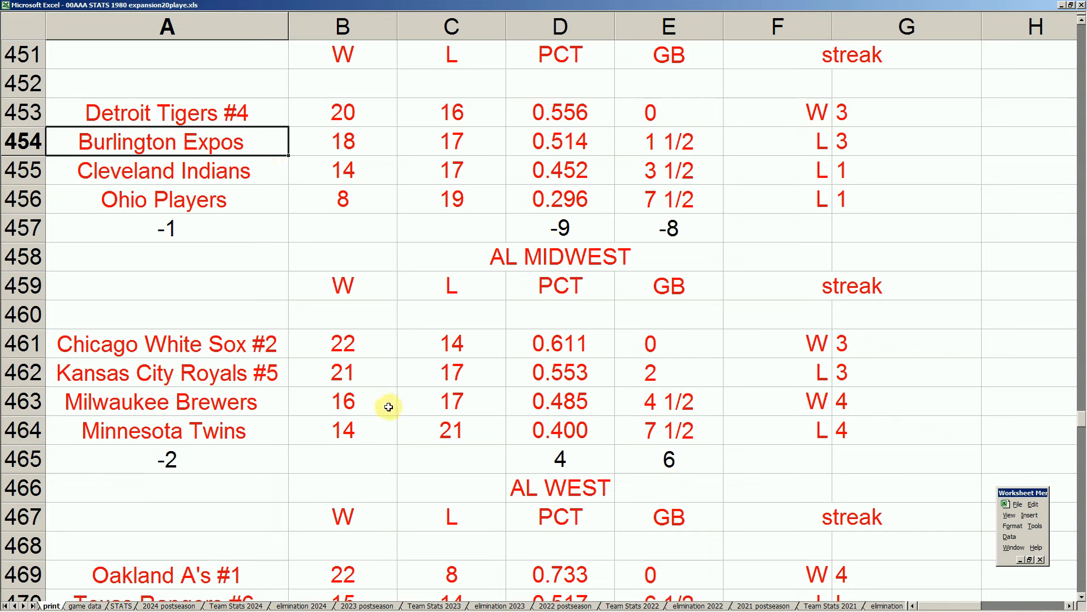
click(252, 404)
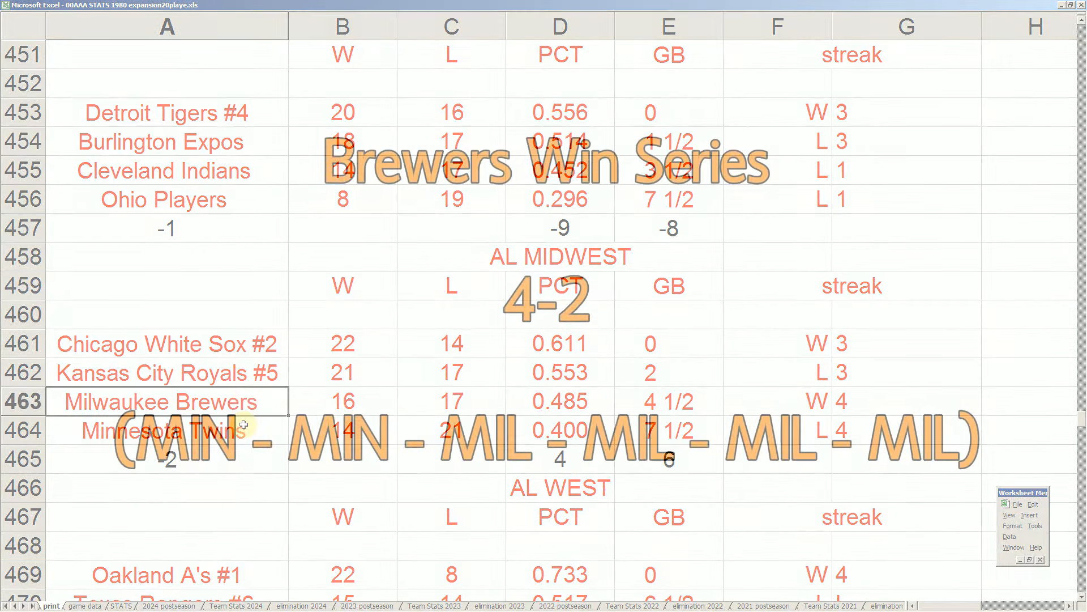